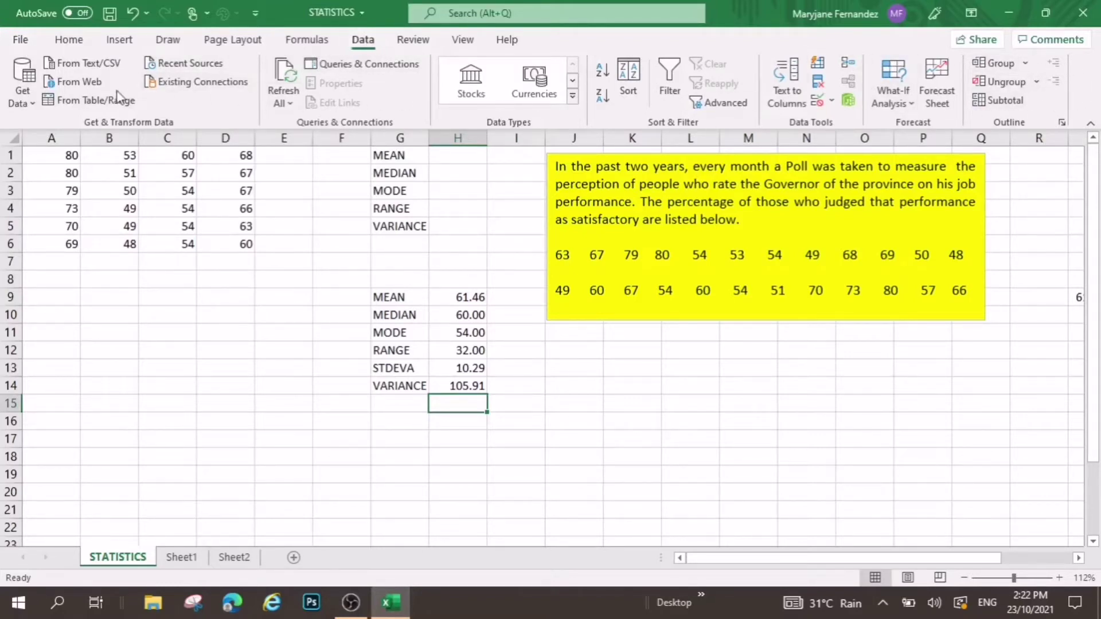
# Step: Open Excel Options on the Add-ins page, where Analysis ToolPak is listed as inactive
pyautogui.click(21, 41)
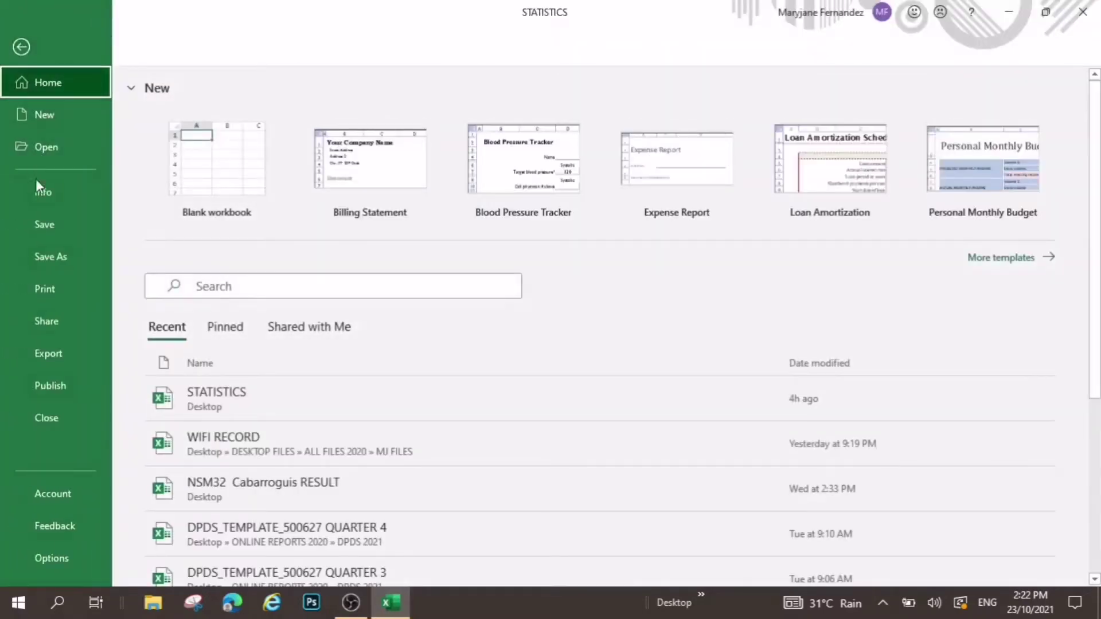
pyautogui.click(63, 559)
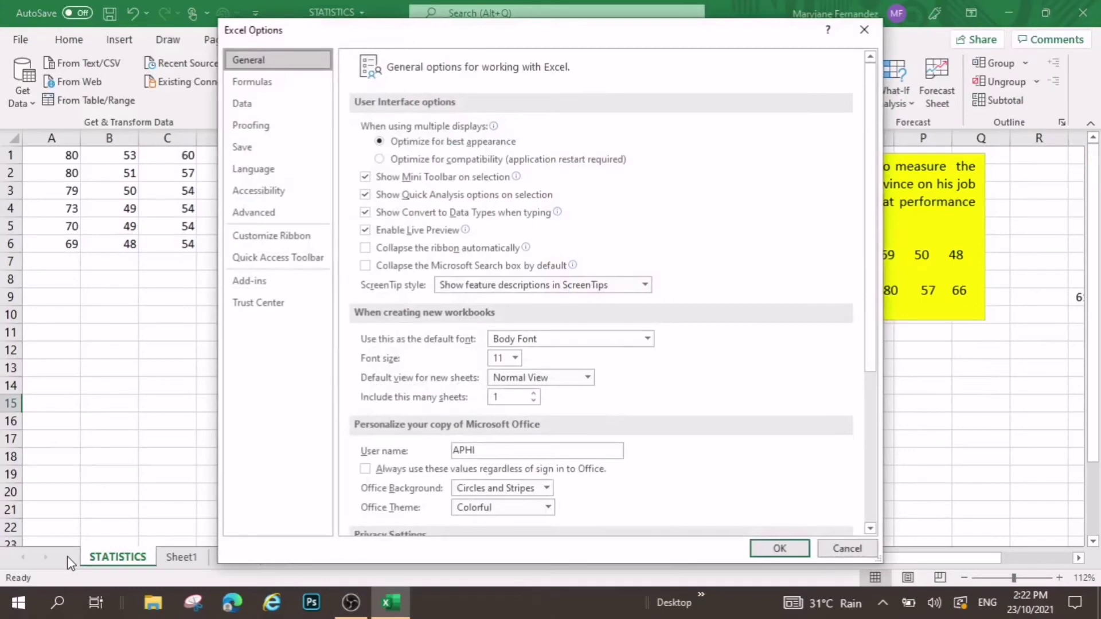
pyautogui.click(263, 285)
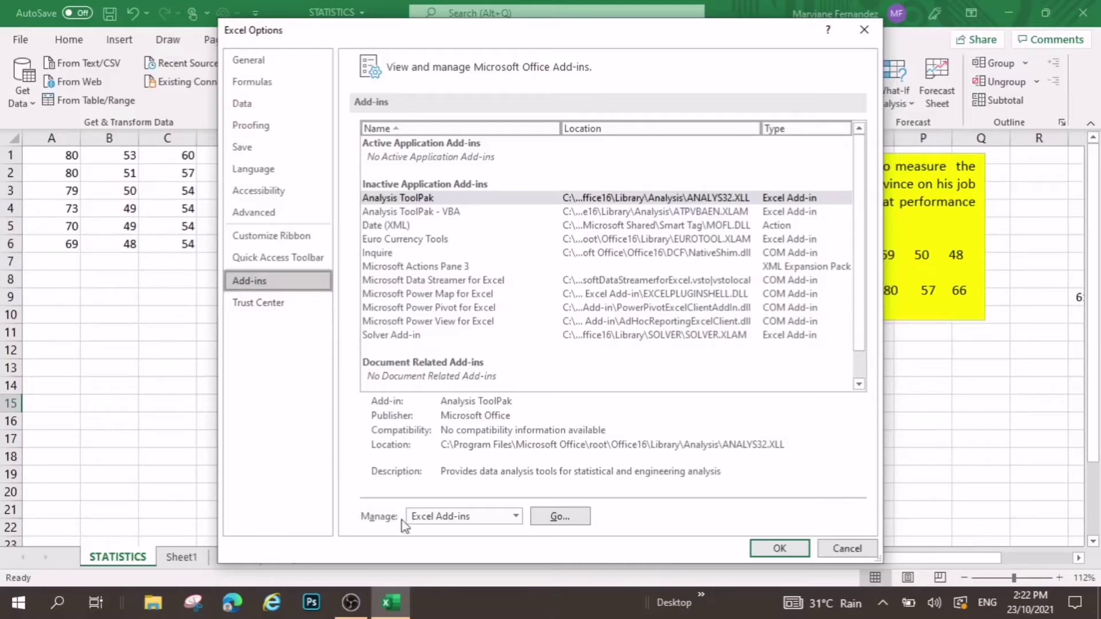
# Step: Enable the Analysis ToolPak in the Excel Add-ins manager
pyautogui.click(559, 516)
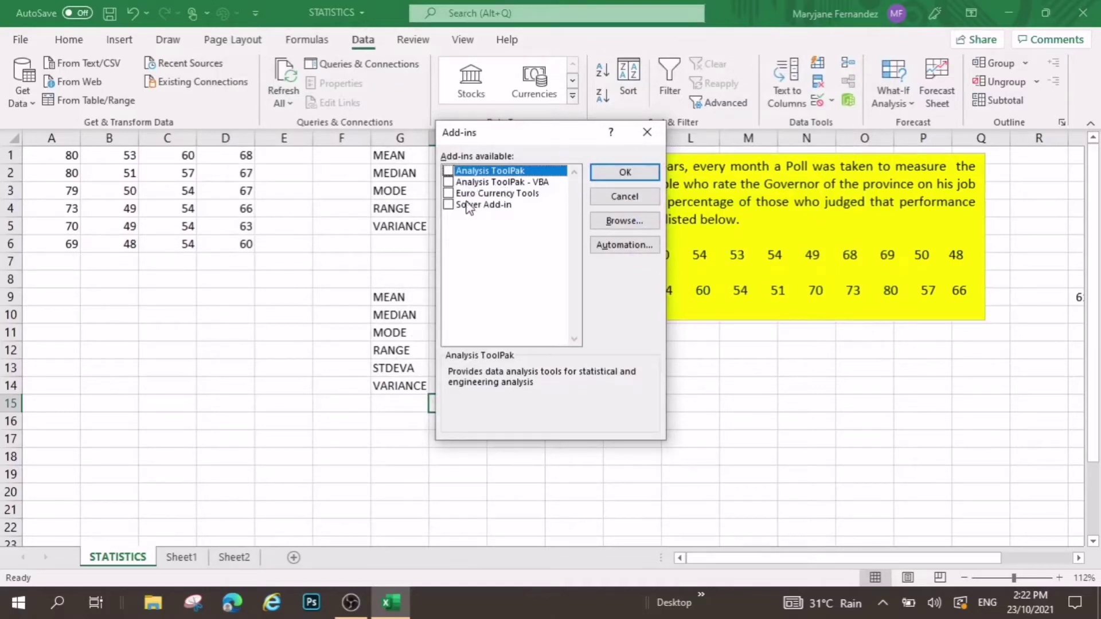
pyautogui.click(449, 170)
pyautogui.click(606, 173)
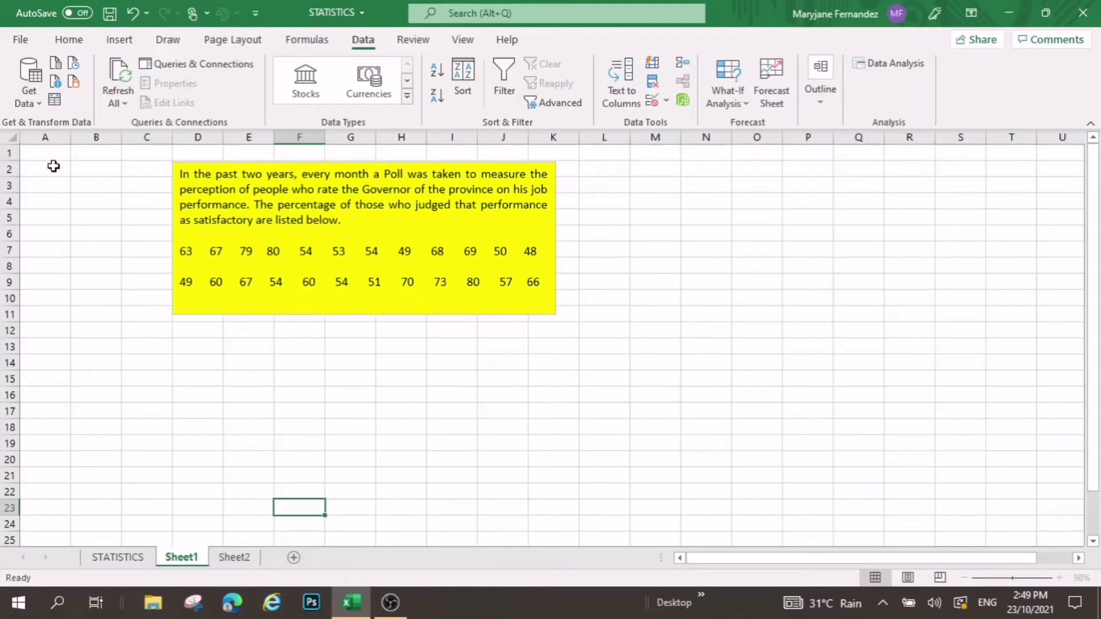
# Step: Select A1:A24 and enter 63, 67, 79, 80, 54, 53, 54, 49, 68, 69, 50 into A1:A11
pyautogui.click(54, 154)
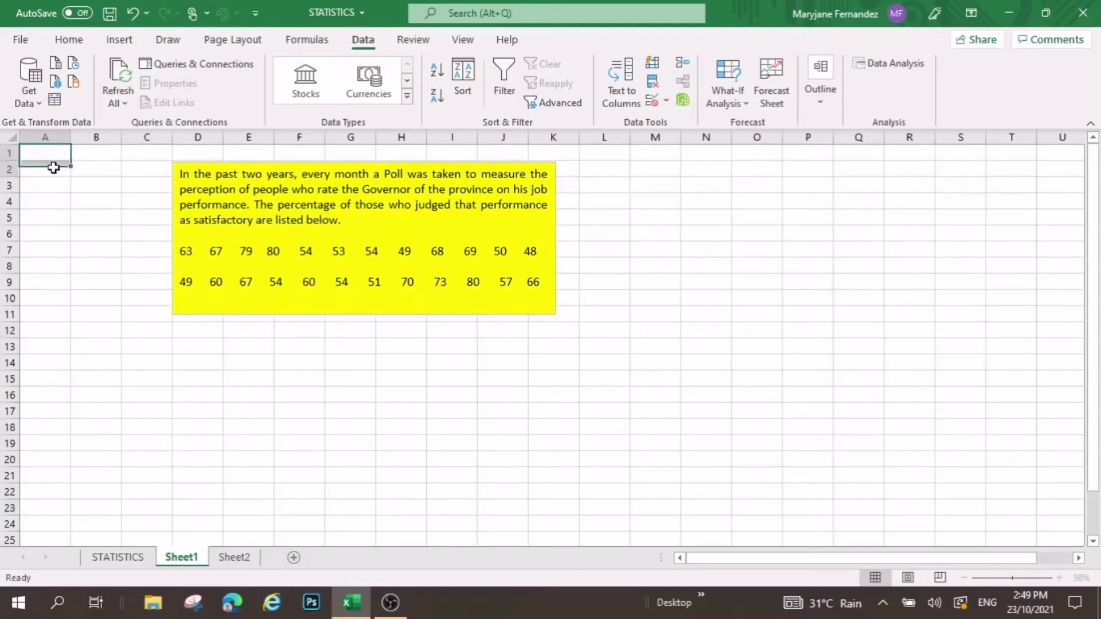
pyautogui.moveTo(53, 167); pyautogui.dragTo(61, 517)
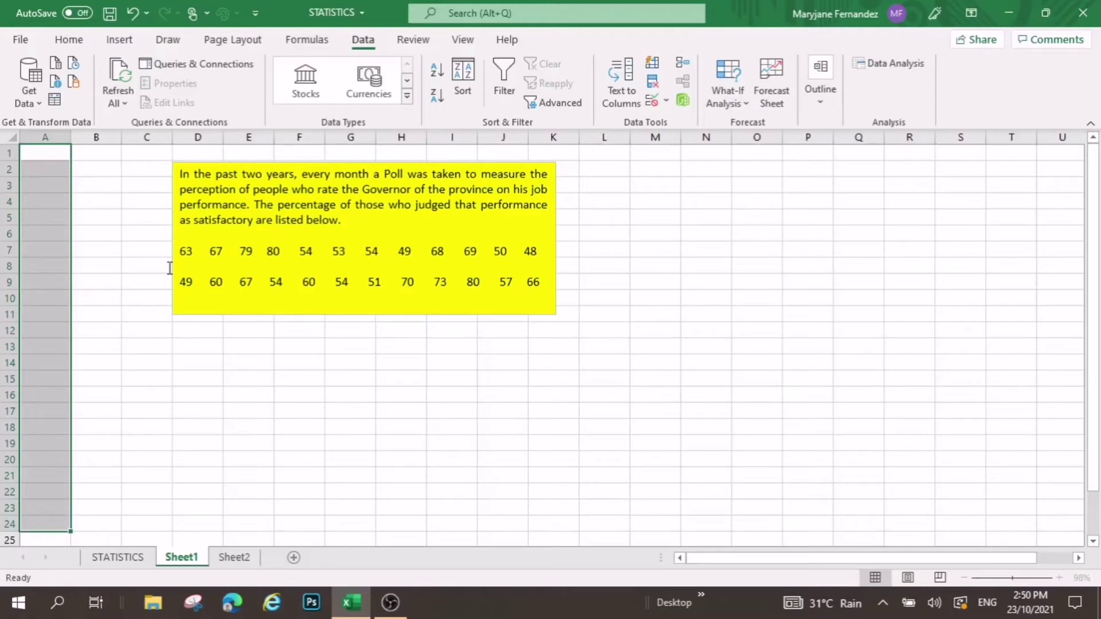
pyautogui.write('63')
pyautogui.press('Return')
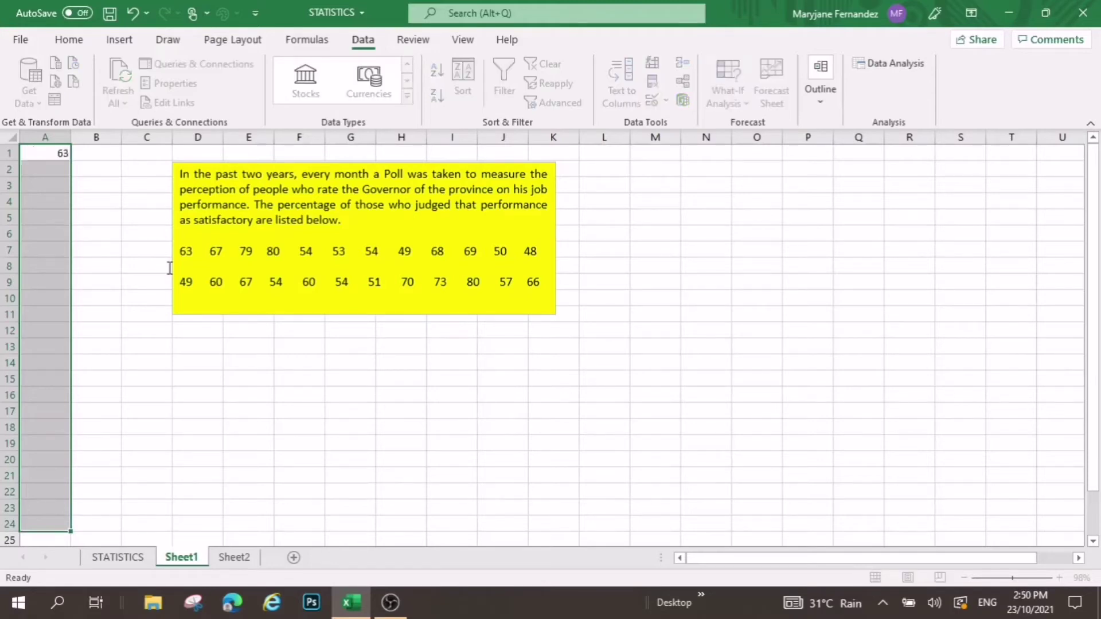
pyautogui.write('67')
pyautogui.press('Return')
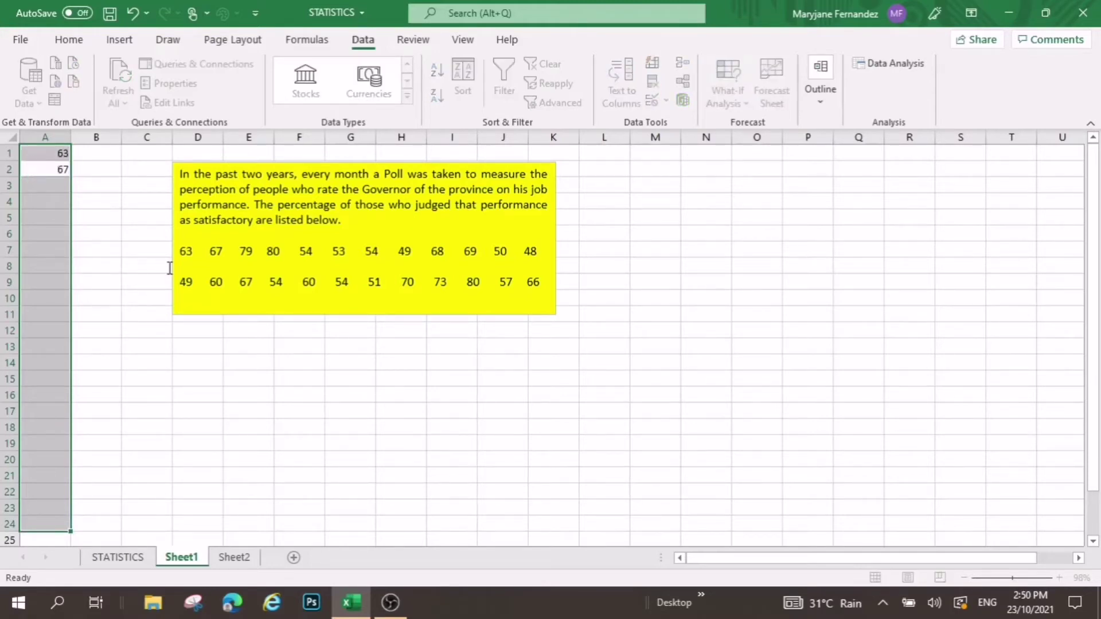
pyautogui.write('79')
pyautogui.press('Return')
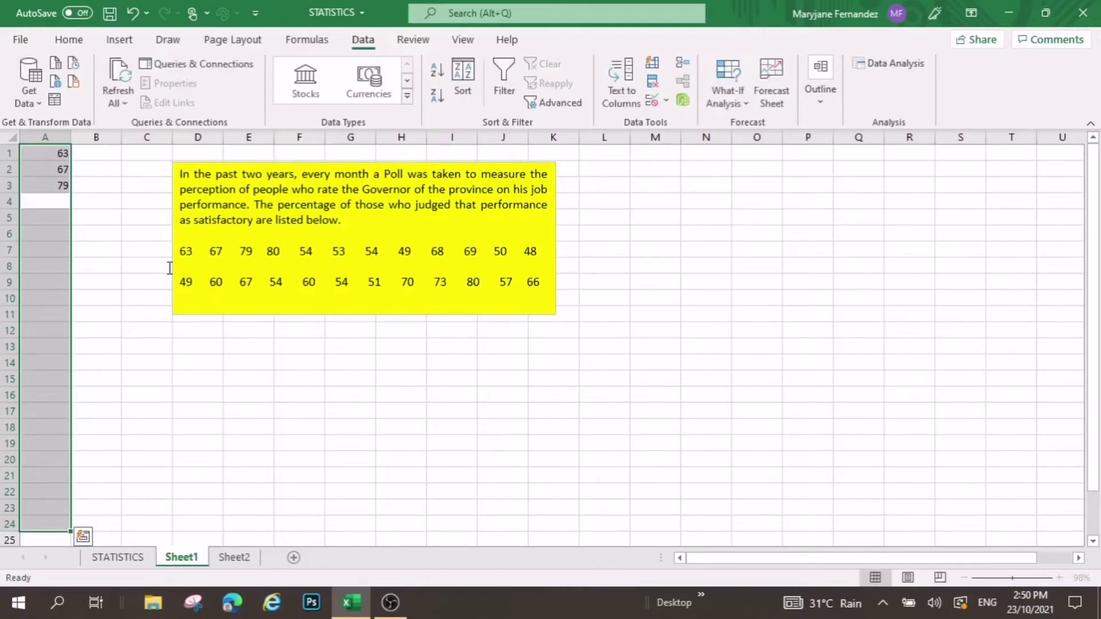
pyautogui.write('80')
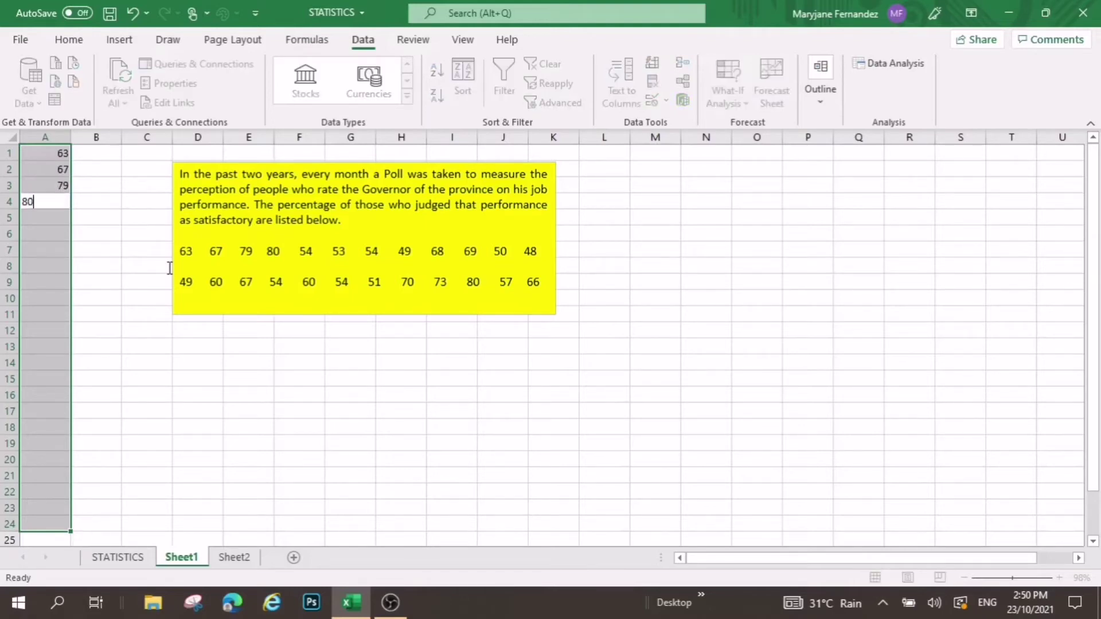
pyautogui.press('Return')
pyautogui.write('54')
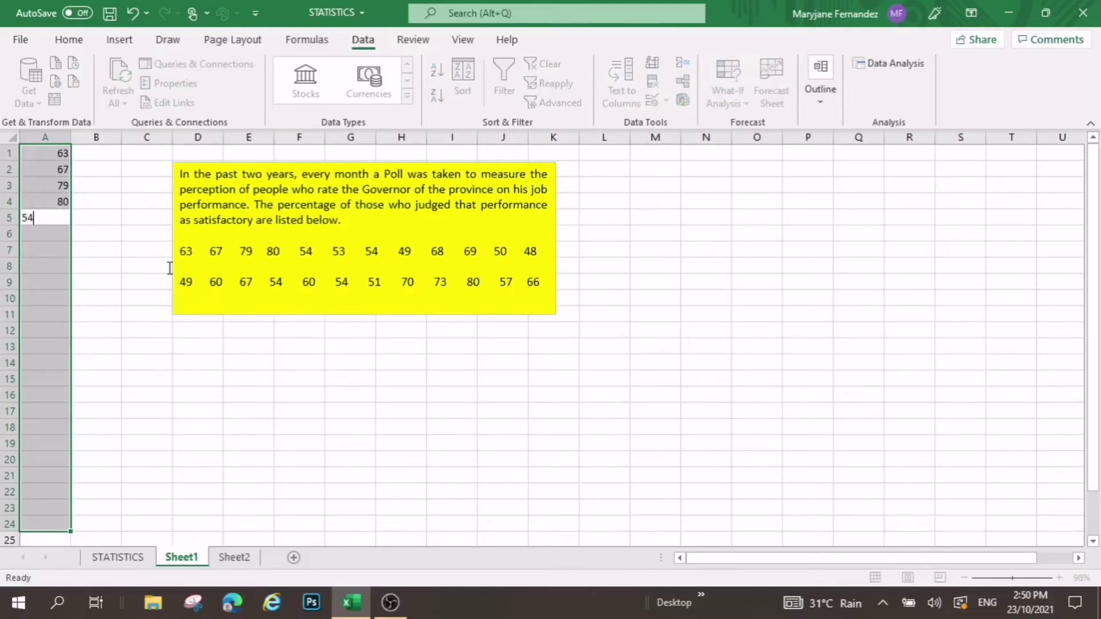
pyautogui.press('Return')
pyautogui.write('53')
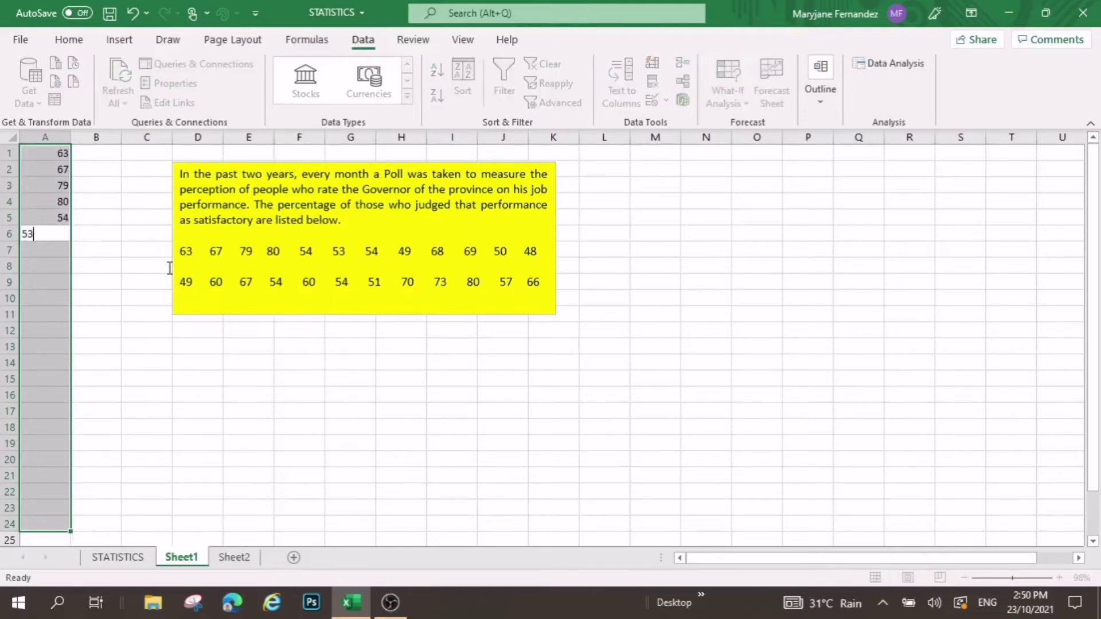
pyautogui.press('Return')
pyautogui.write('54')
pyautogui.press('Return')
pyautogui.write('4')
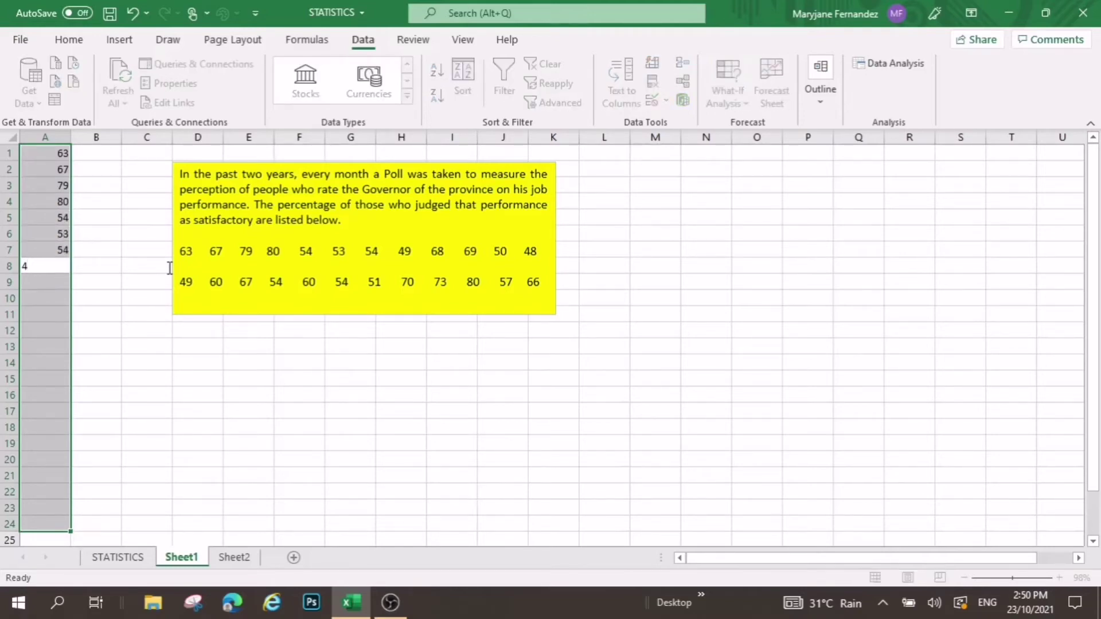
pyautogui.write('9')
pyautogui.press('Return')
pyautogui.write('68')
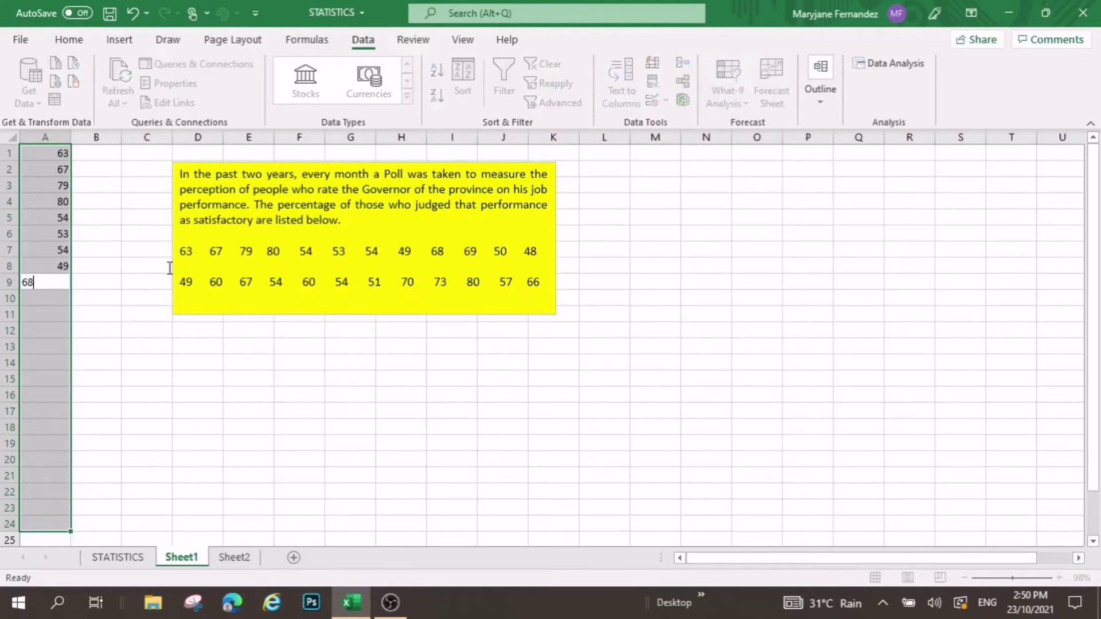
pyautogui.press('Return')
pyautogui.write('69')
pyautogui.press('Return')
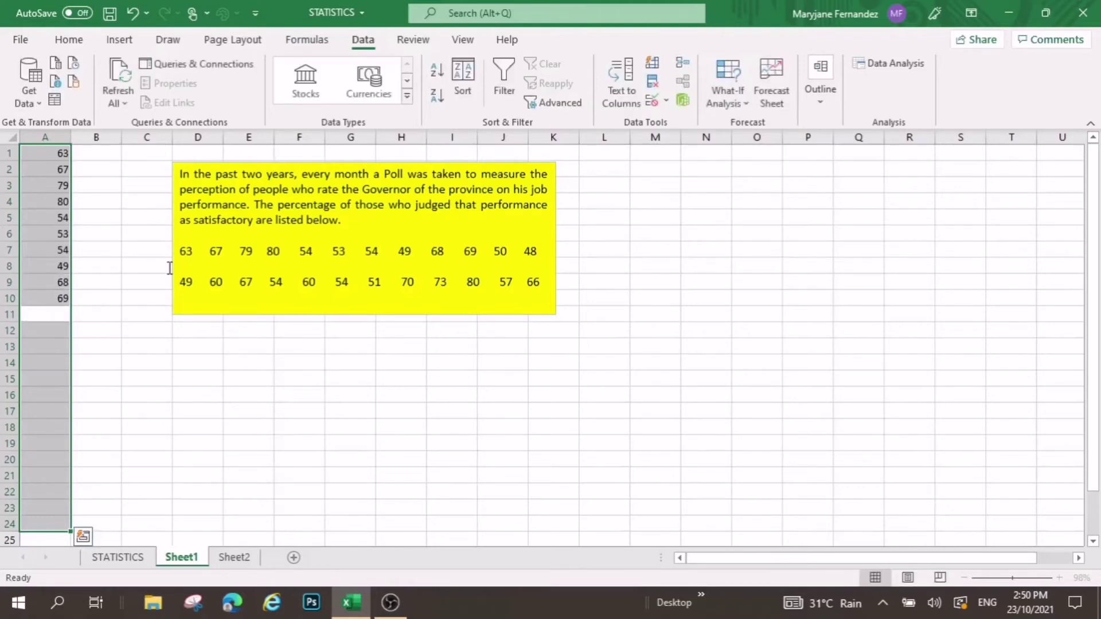
pyautogui.write('50')
pyautogui.press('Return')
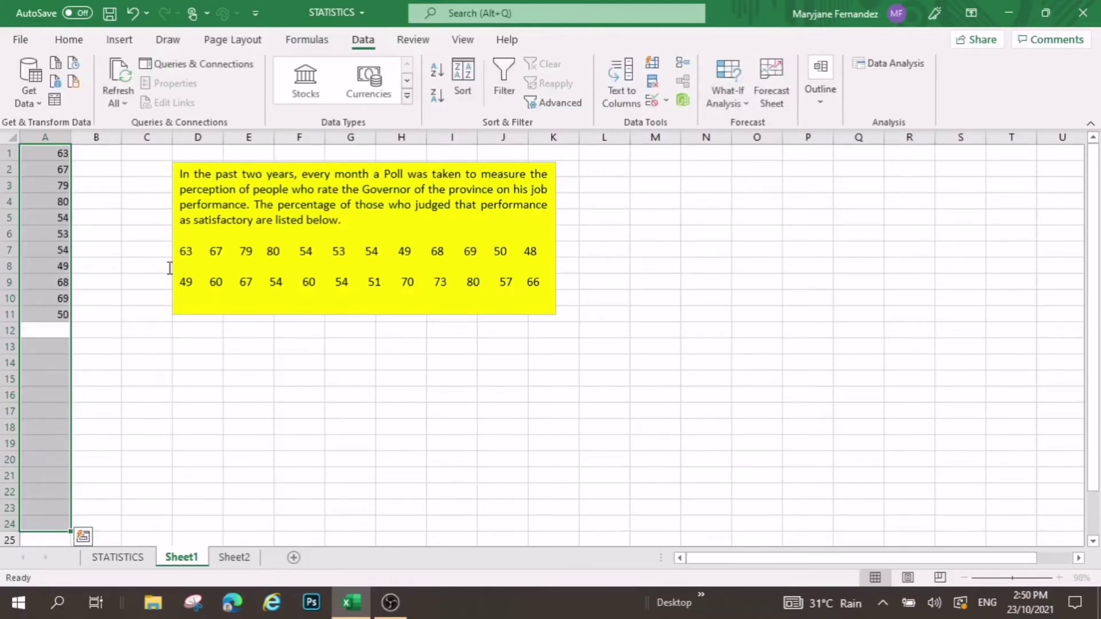
# Step: Enter 48, 49, 60, 67, 54, 60, 54, 51, 70, 73, 80, 57, 66 into A12:A24
pyautogui.write('48')
pyautogui.press('Return')
pyautogui.write('4')
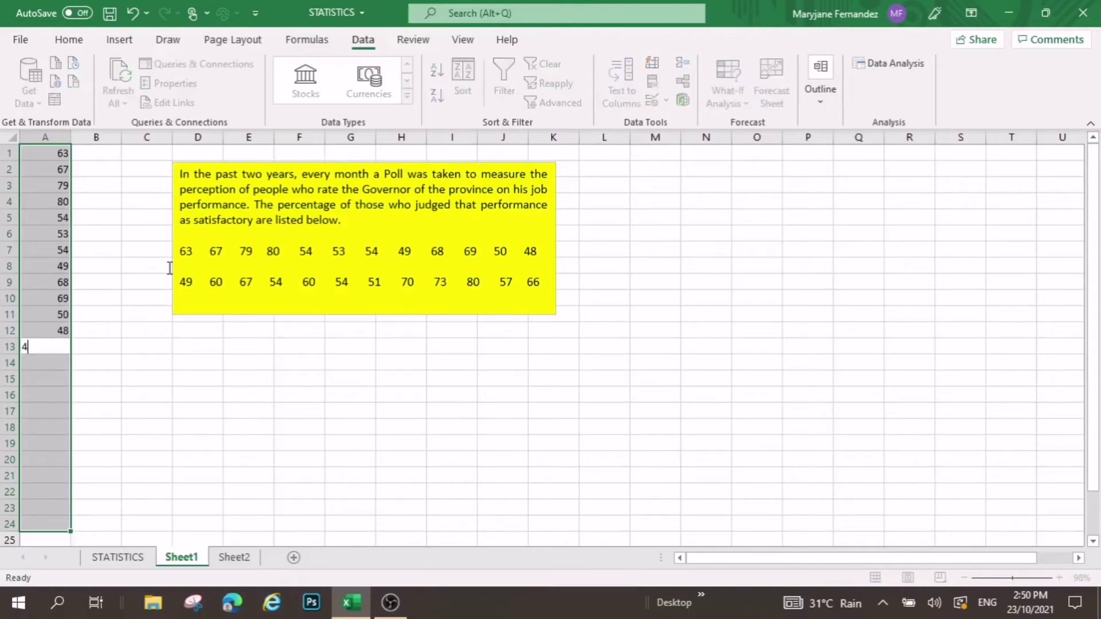
pyautogui.write('9')
pyautogui.press('Return')
pyautogui.write('60')
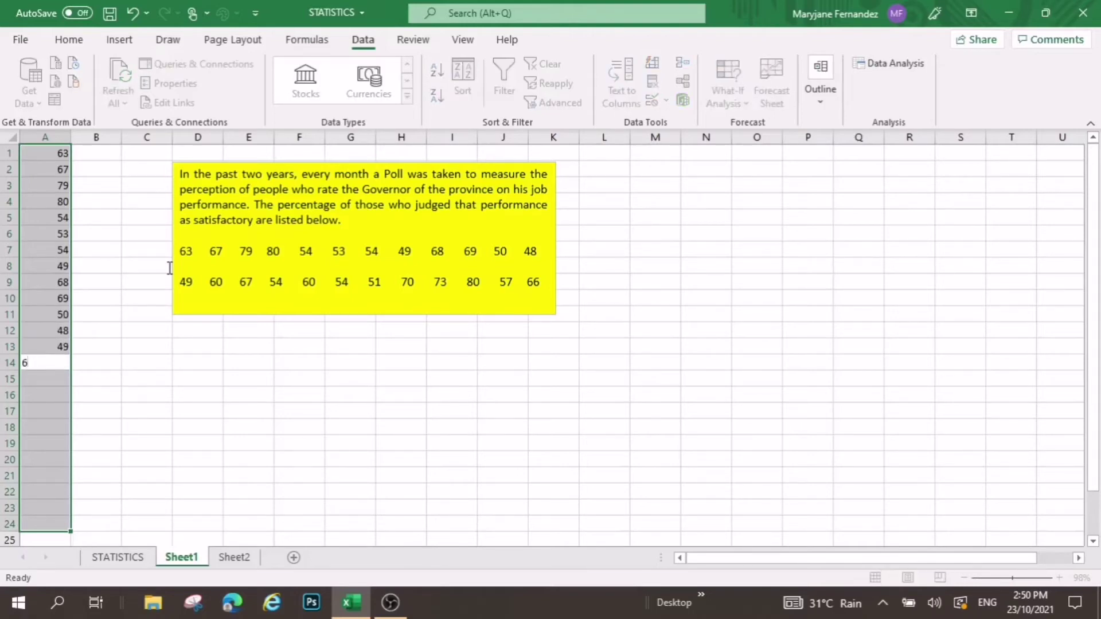
pyautogui.press('Return')
pyautogui.write('67')
pyautogui.press('Return')
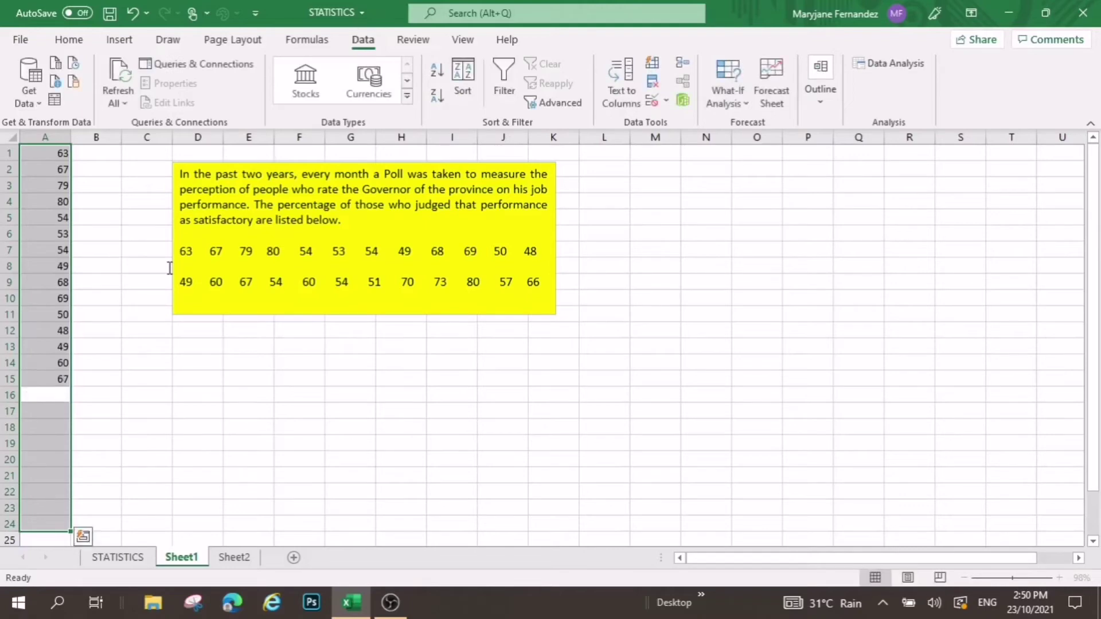
pyautogui.write('54')
pyautogui.press('Return')
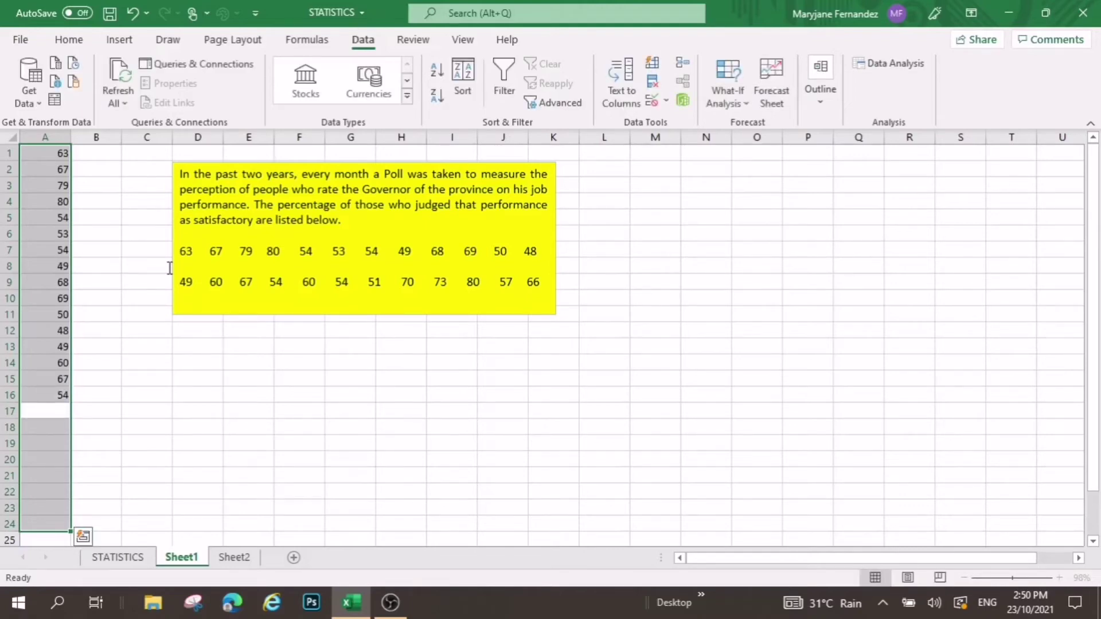
pyautogui.write('60')
pyautogui.press('Return')
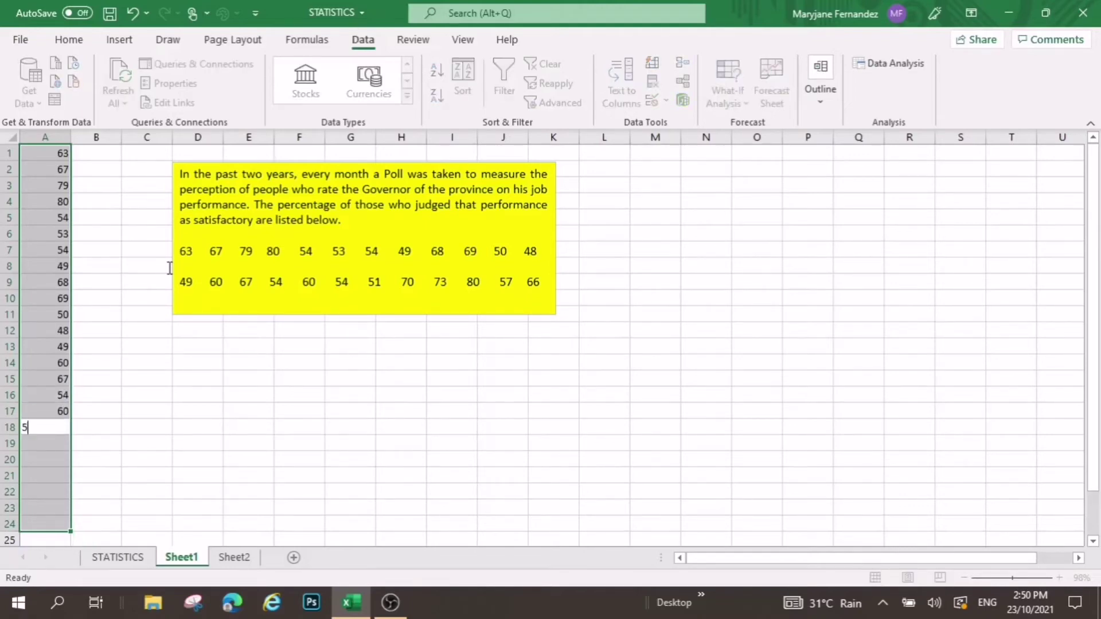
pyautogui.write('54')
pyautogui.press('Return')
pyautogui.write('51')
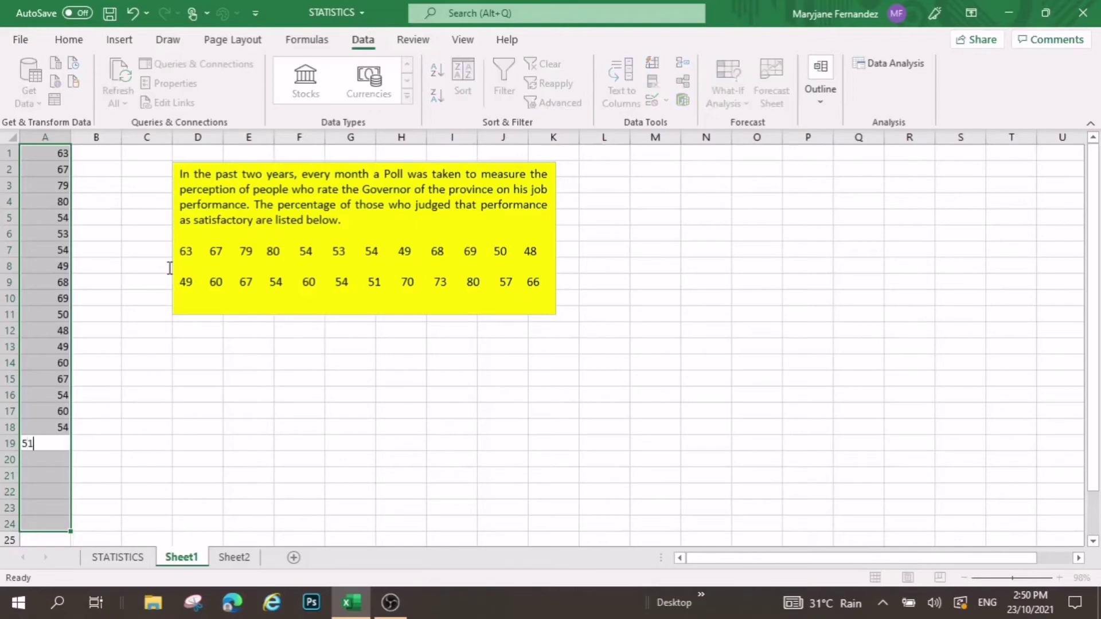
pyautogui.press('Return')
pyautogui.write('70')
pyautogui.press('Return')
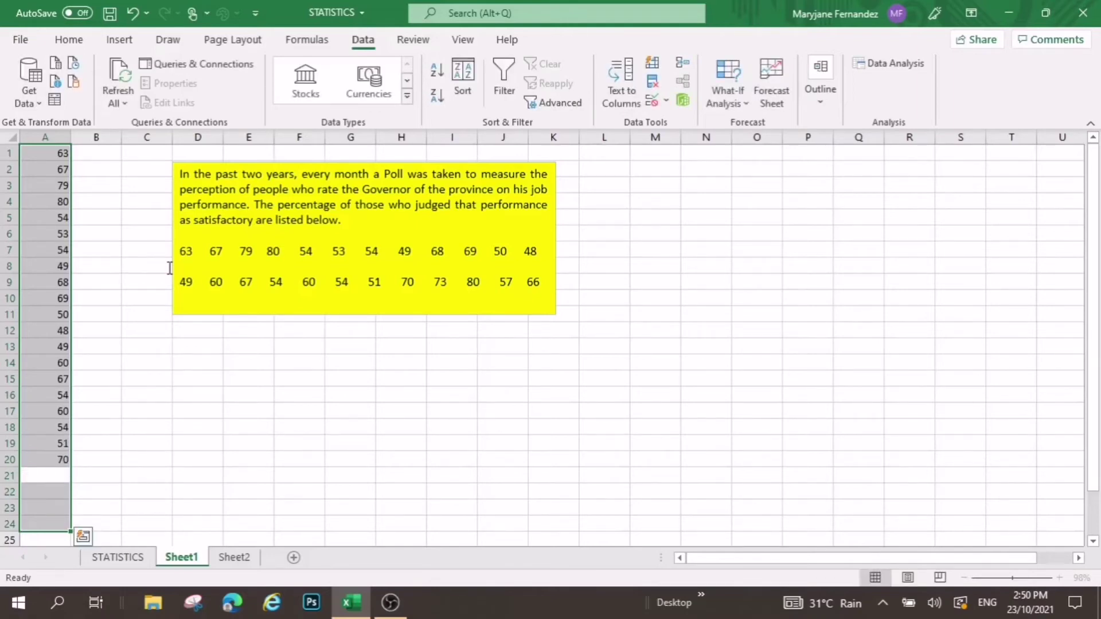
pyautogui.write('73')
pyautogui.press('Return')
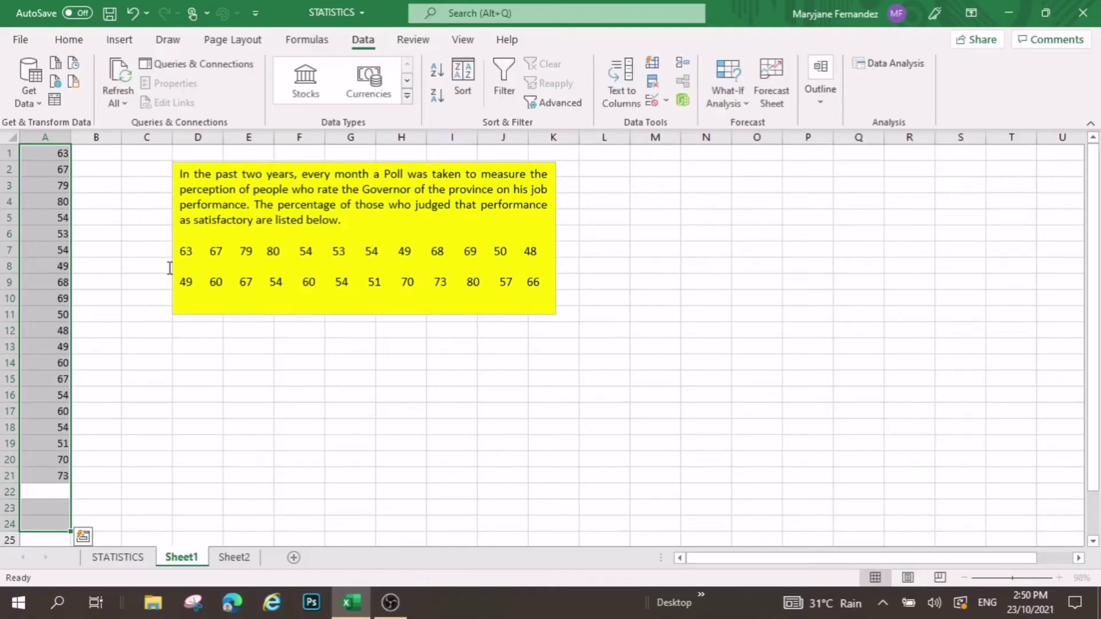
pyautogui.write('80')
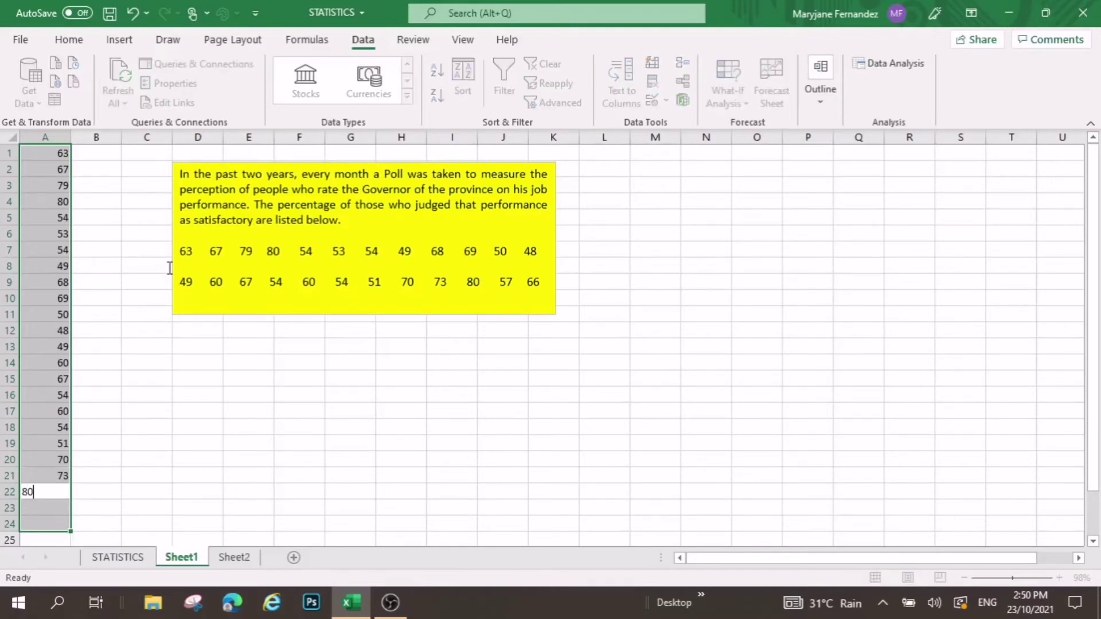
pyautogui.press('Return')
pyautogui.write('57')
pyautogui.press('Return')
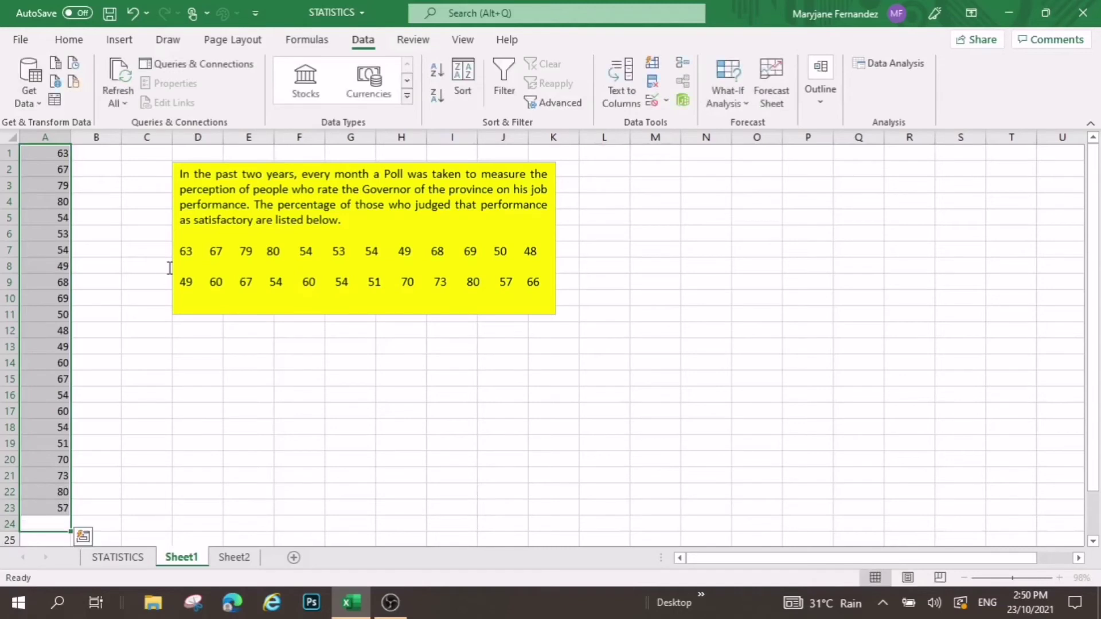
pyautogui.write('66')
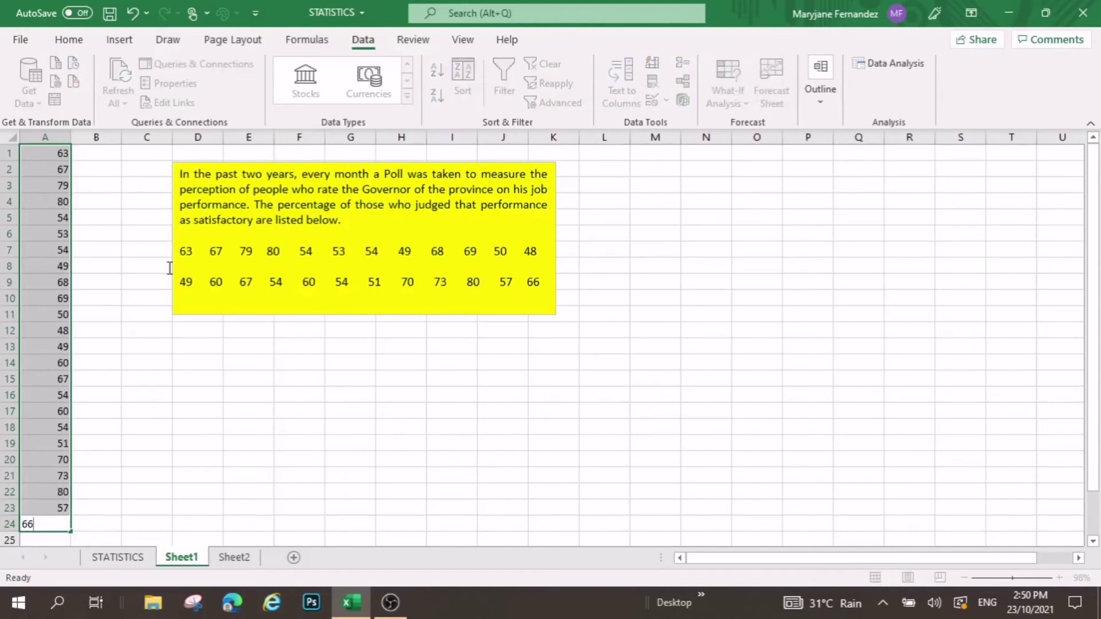
pyautogui.press('Return')
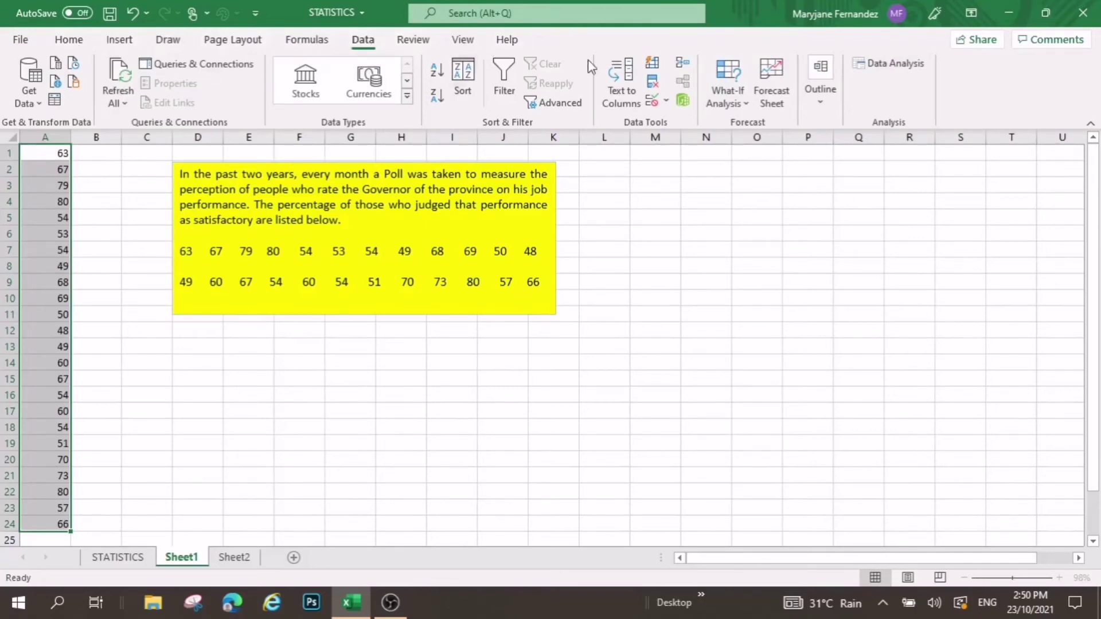
# Step: Start Descriptive Statistics from Data Analysis with input range $A$1:$A$24
pyautogui.click(913, 66)
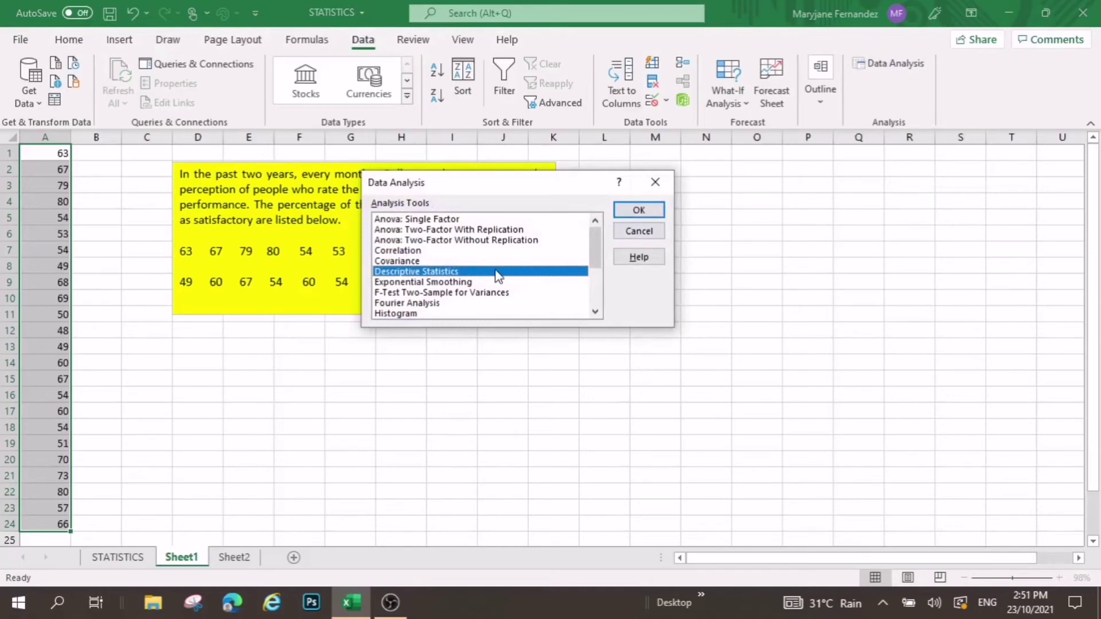
pyautogui.click(631, 209)
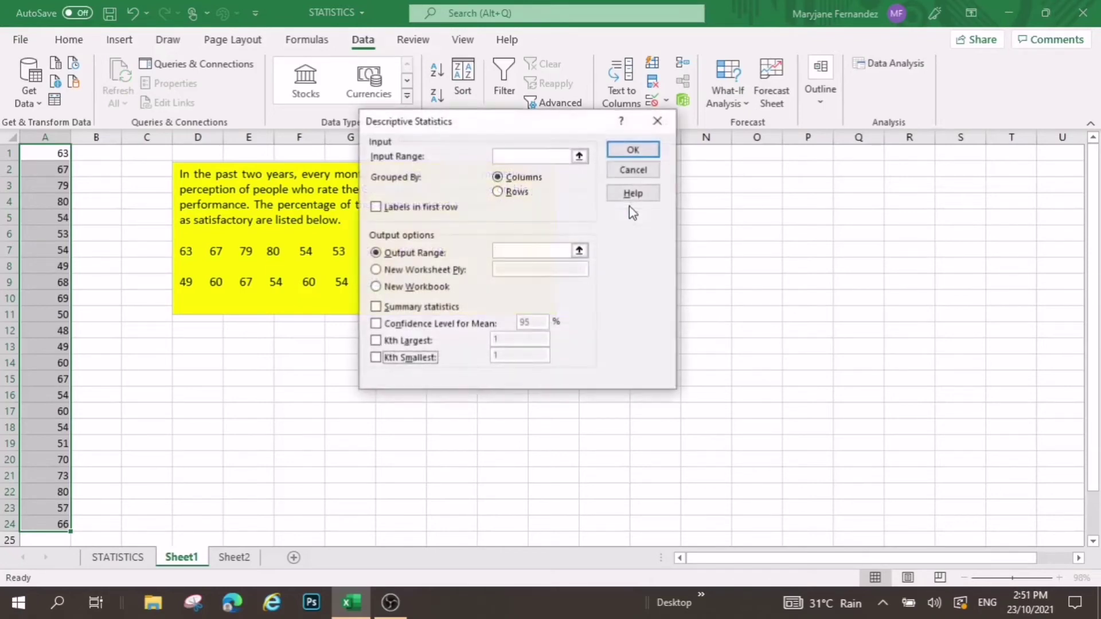
pyautogui.click(501, 159)
pyautogui.click(91, 187)
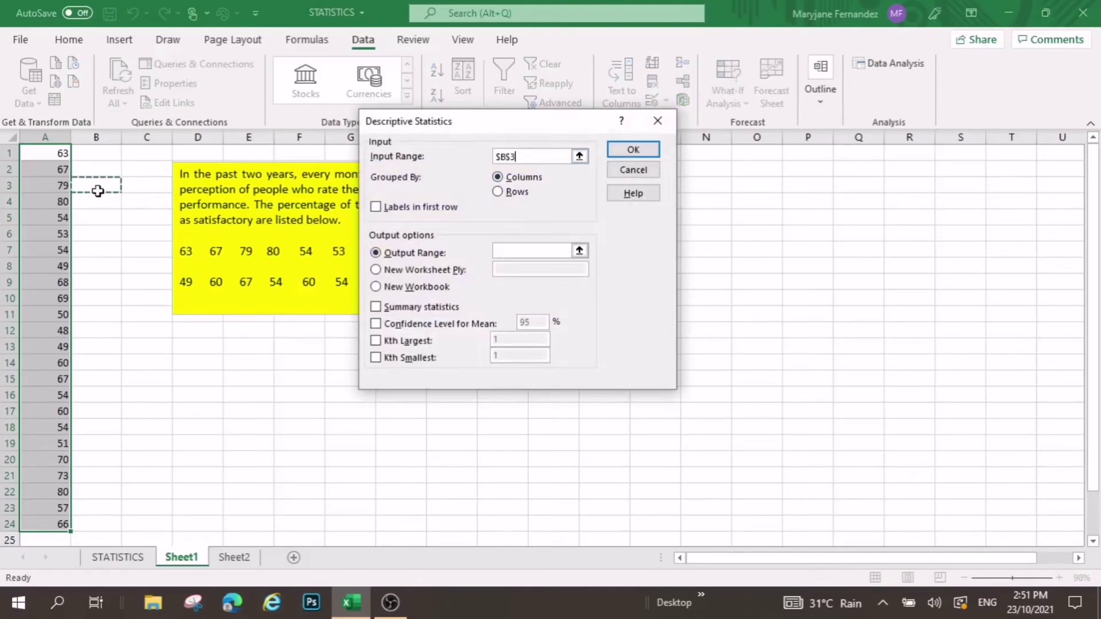
pyautogui.moveTo(50, 154); pyautogui.dragTo(57, 519)
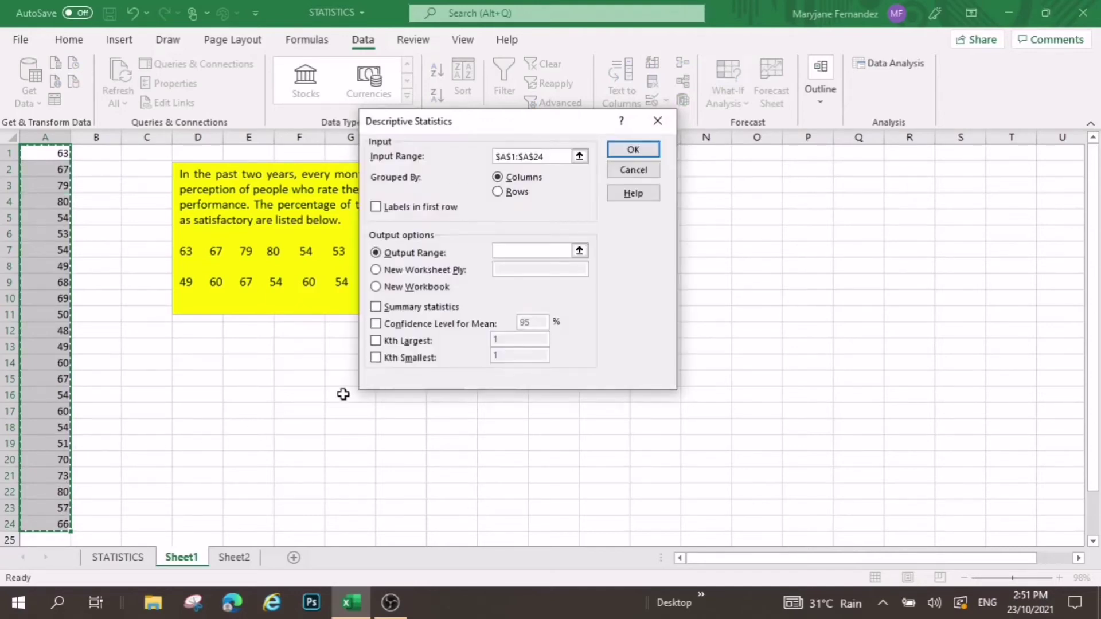
# Step: Output to a new worksheet with Summary statistics, Kth Largest and Kth Smallest, and run it
pyautogui.click(376, 269)
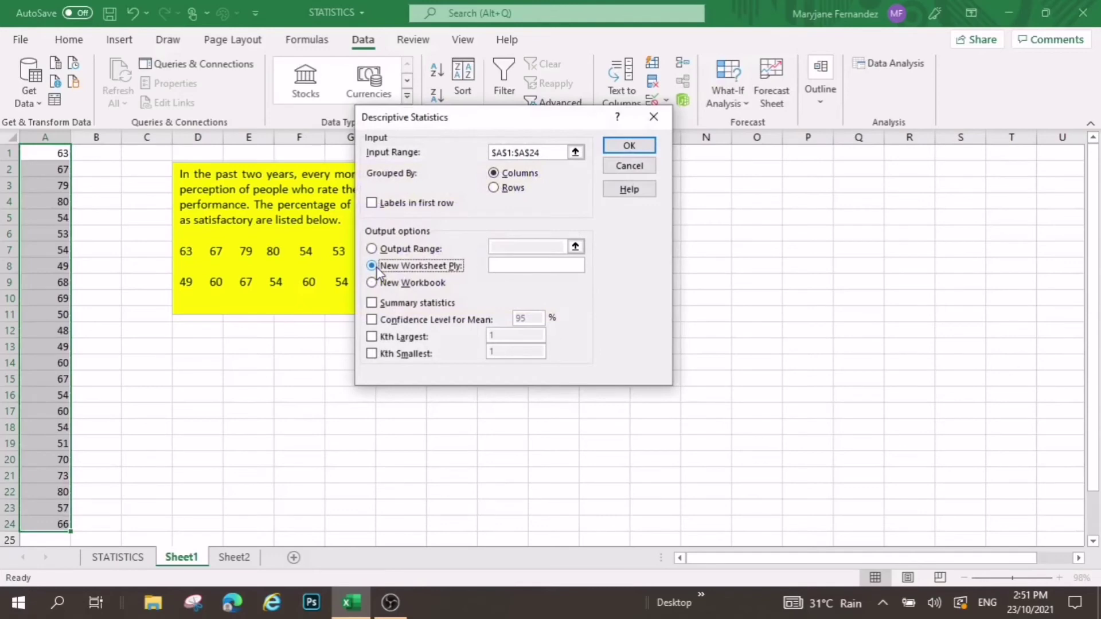
pyautogui.click(377, 338)
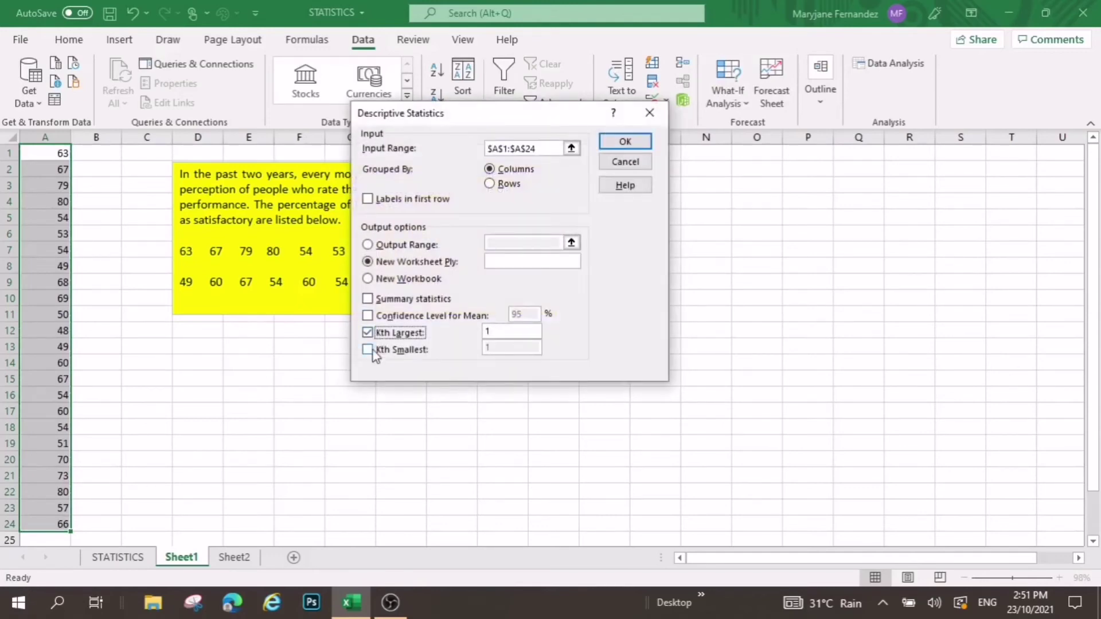
pyautogui.click(373, 351)
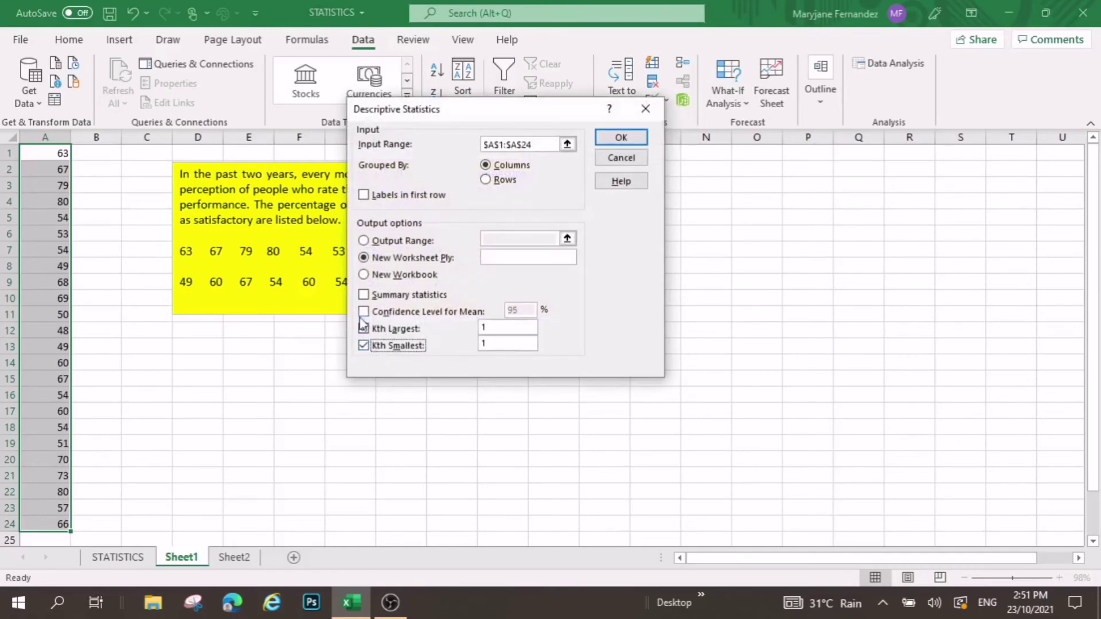
pyautogui.click(364, 295)
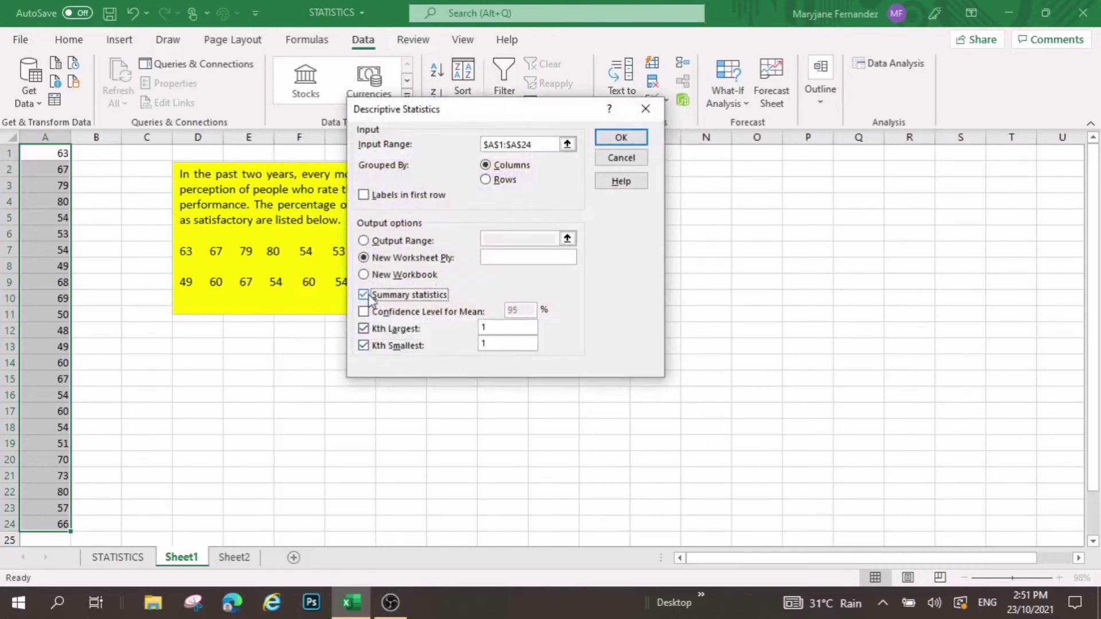
pyautogui.click(634, 139)
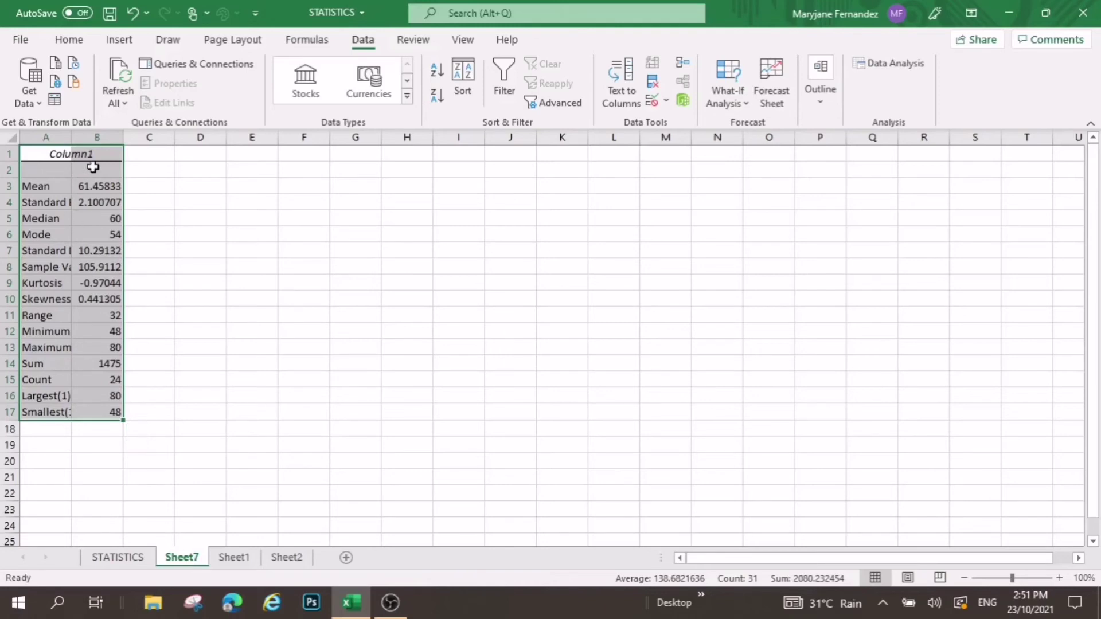
# Step: Widen column A to fit the labels and round Mean and Standard Error to two decimals
pyautogui.moveTo(72, 138); pyautogui.dragTo(91, 141)
pyautogui.moveTo(110, 144); pyautogui.dragTo(132, 140)
pyautogui.click(257, 190)
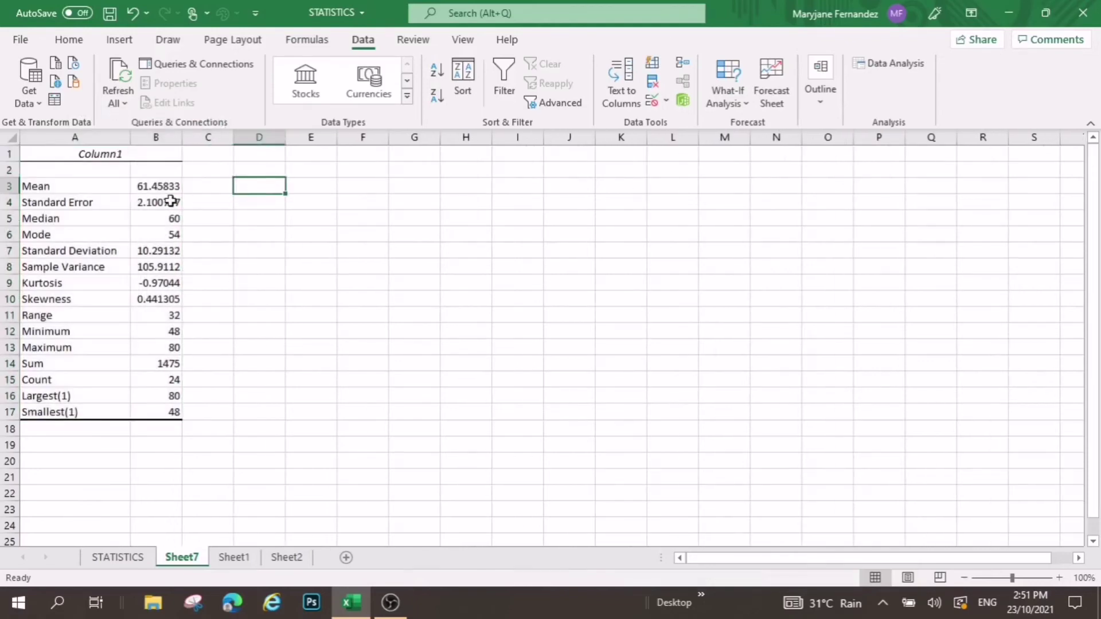
pyautogui.moveTo(160, 186); pyautogui.dragTo(165, 202)
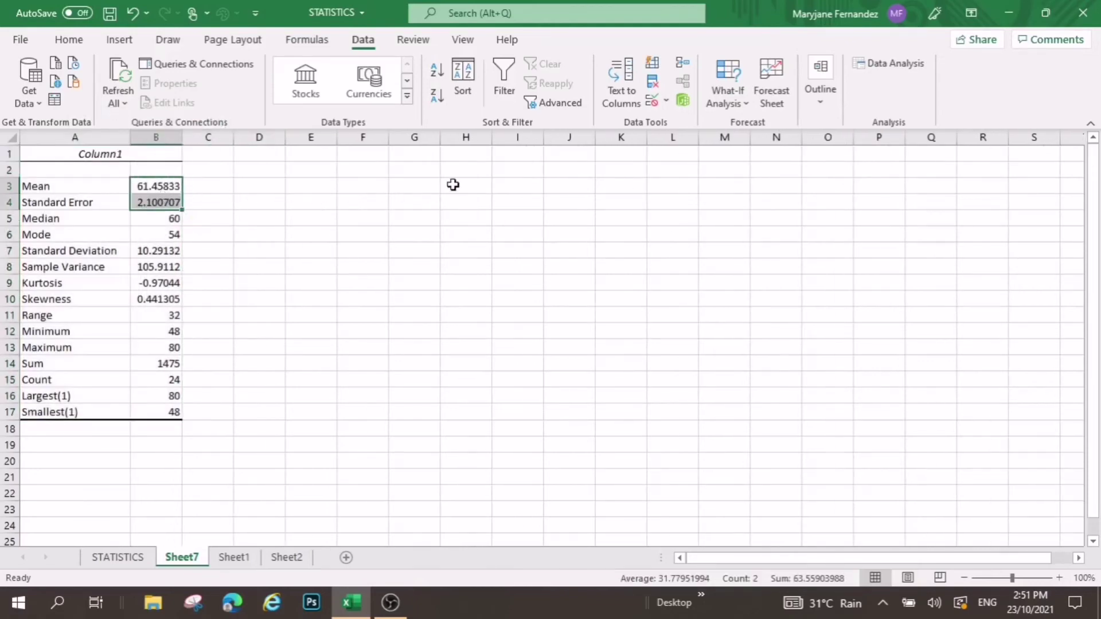
pyautogui.click(68, 42)
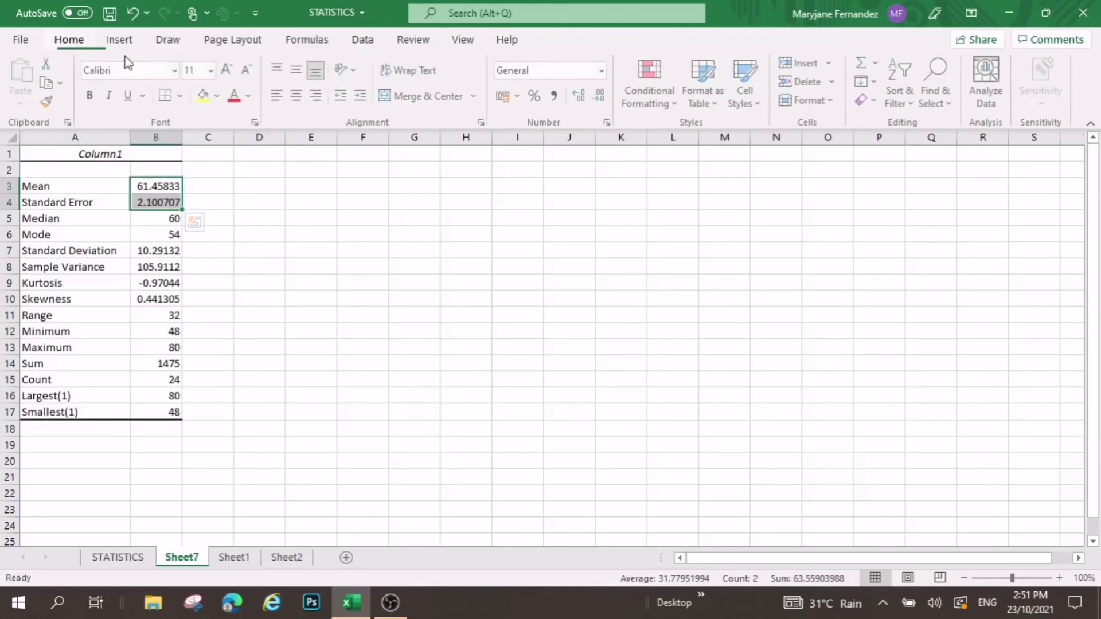
pyautogui.click(599, 95)
pyautogui.click(599, 96)
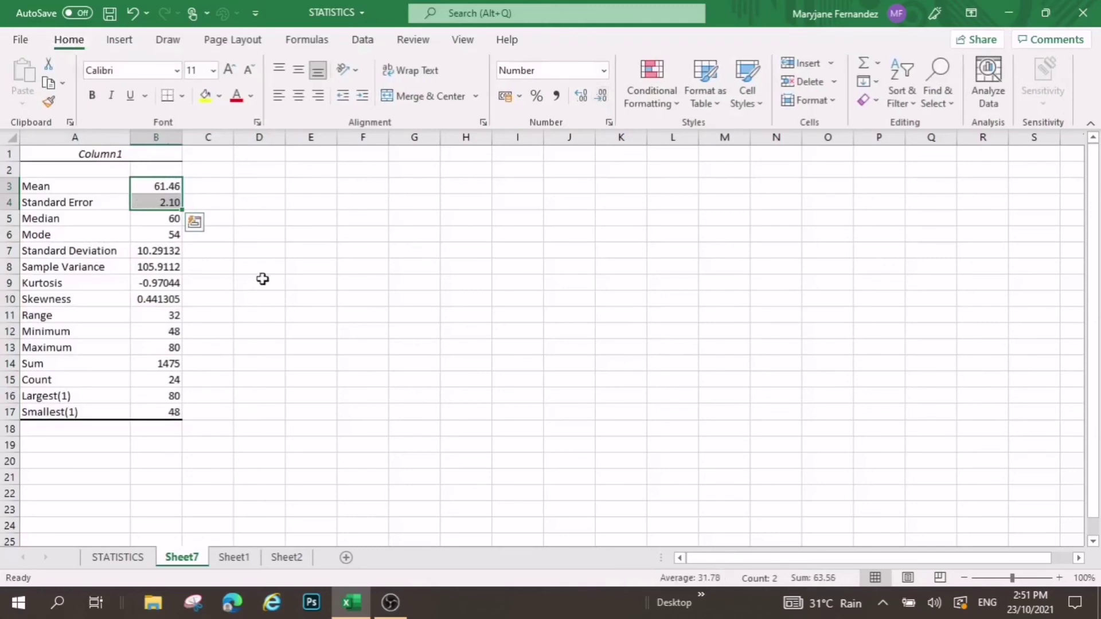
# Step: Round the Standard Deviation through Skewness values to two decimals
pyautogui.moveTo(163, 252); pyautogui.dragTo(173, 301)
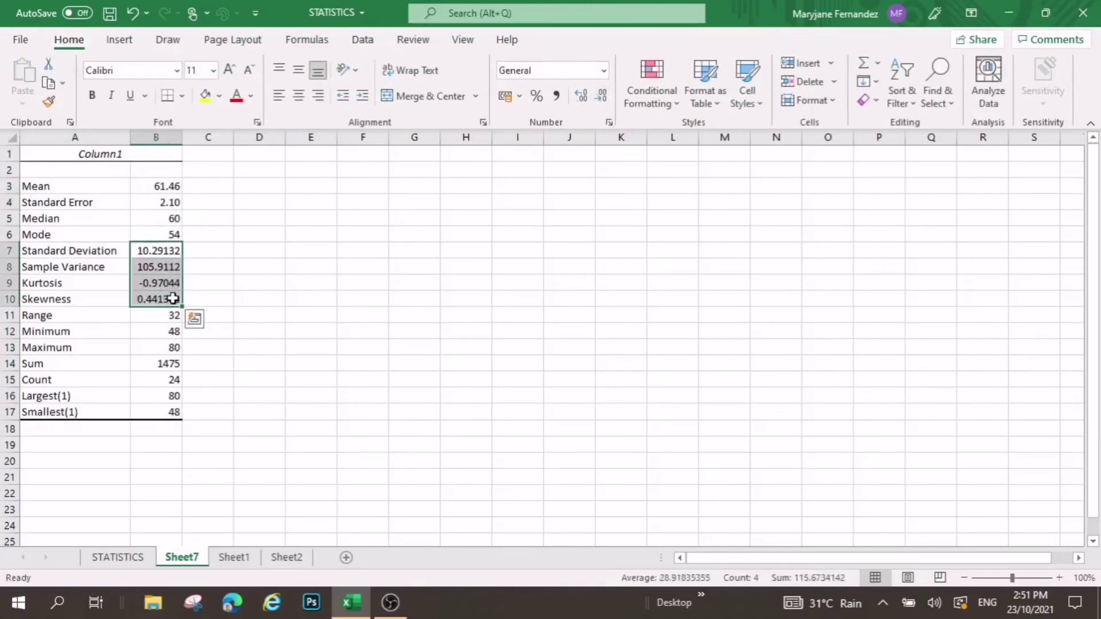
pyautogui.click(601, 97)
pyautogui.click(601, 97)
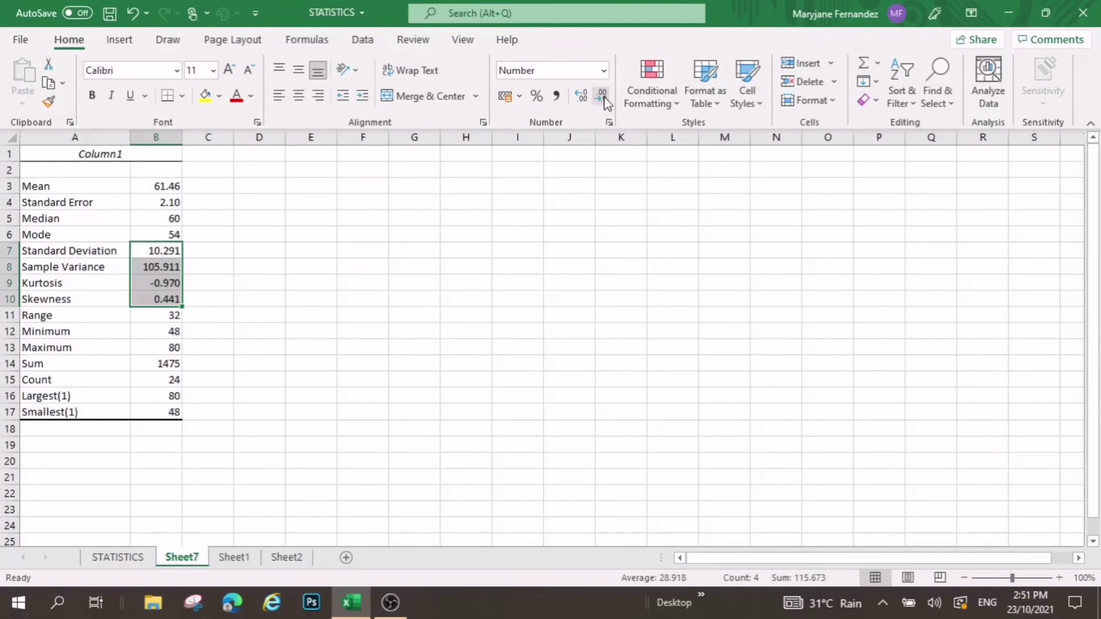
pyautogui.click(601, 97)
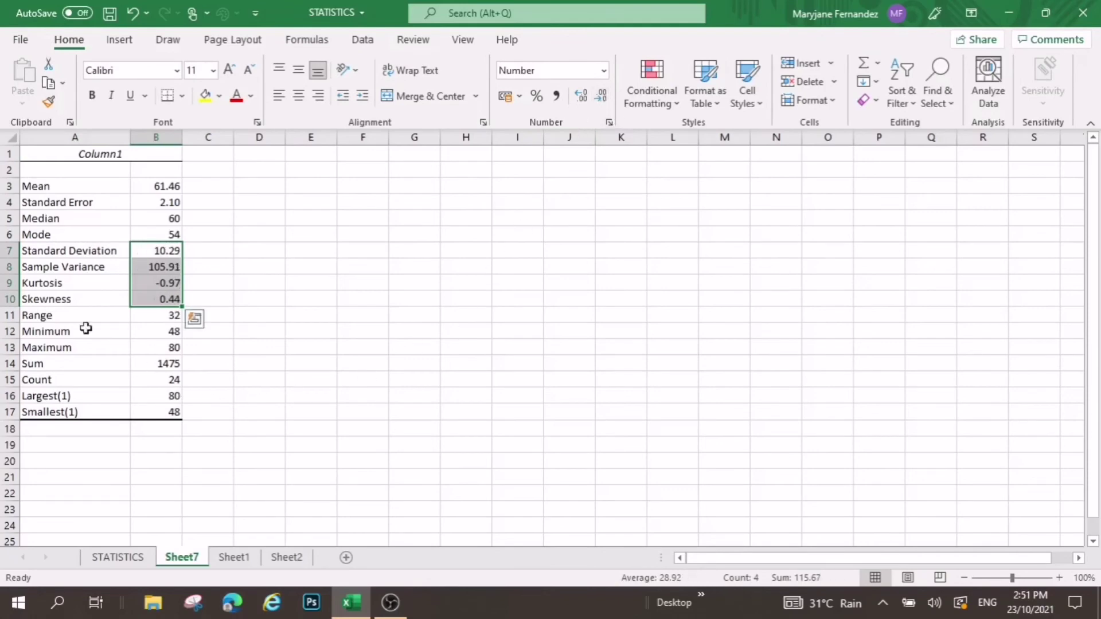
# Step: Fill label cells A3, A5:A6, A7:A11 and A16:A17 with yellow
pyautogui.click(90, 183)
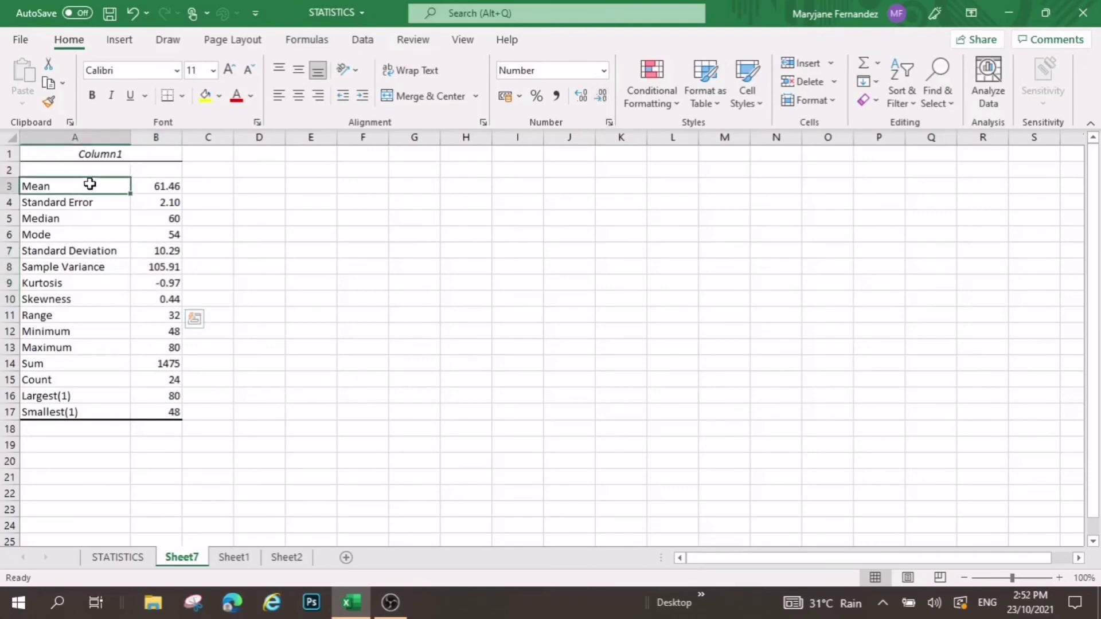
pyautogui.click(205, 95)
pyautogui.moveTo(78, 222); pyautogui.dragTo(80, 235)
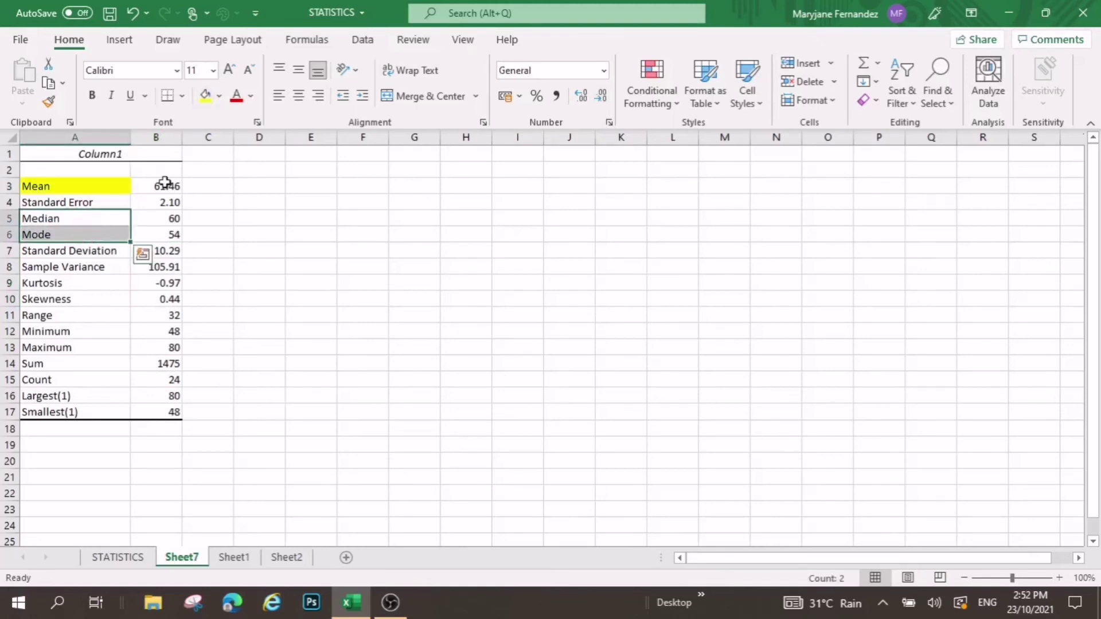
pyautogui.click(205, 95)
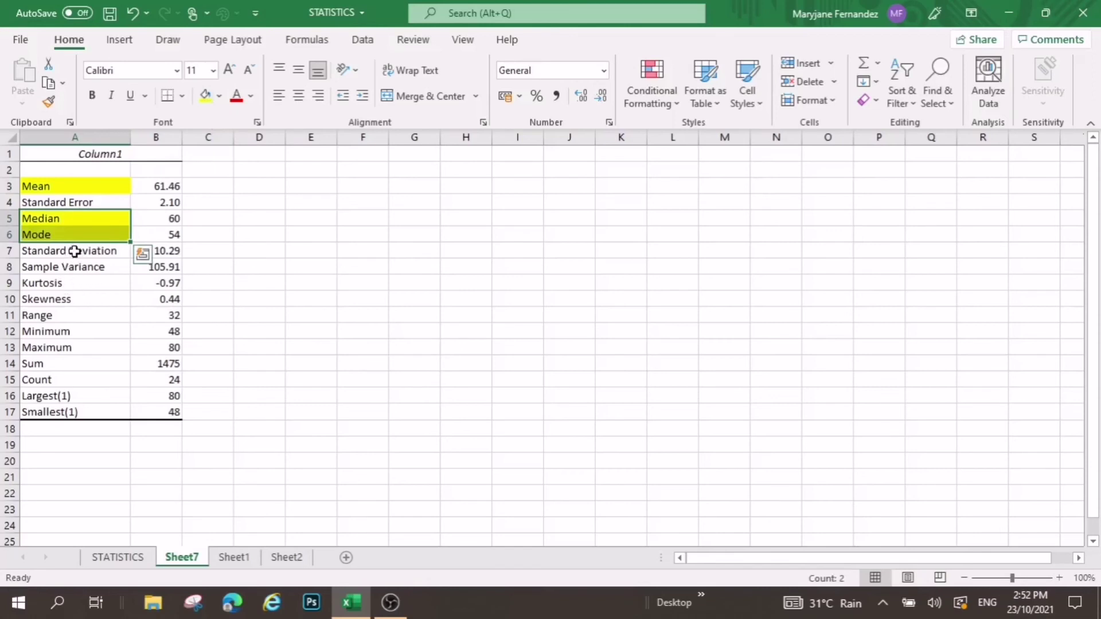
pyautogui.moveTo(75, 252); pyautogui.dragTo(82, 317)
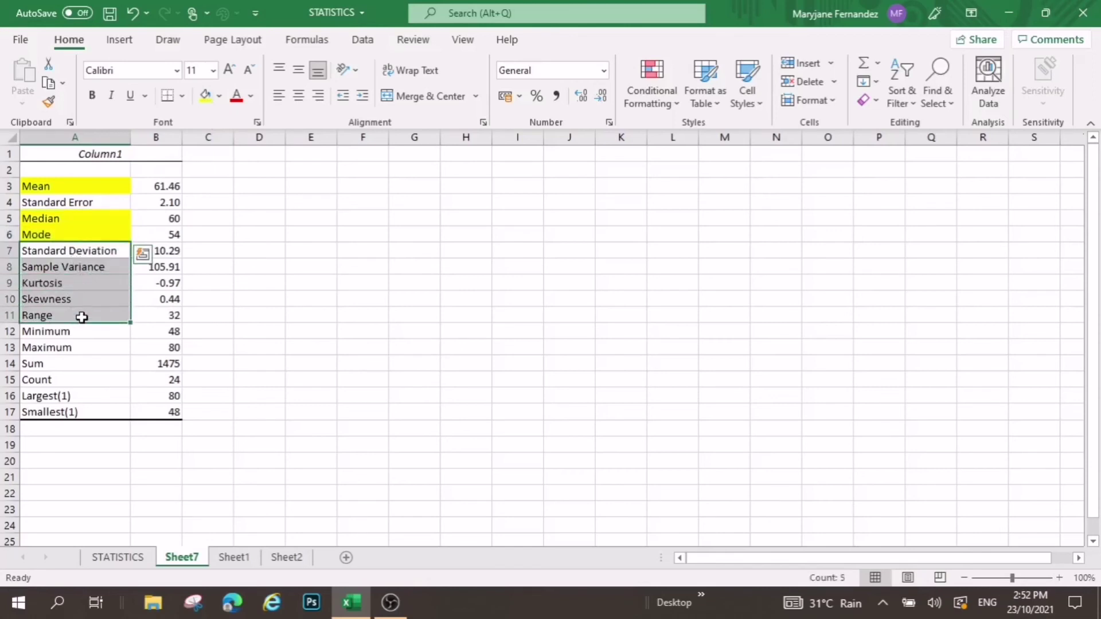
pyautogui.click(205, 95)
pyautogui.moveTo(57, 395); pyautogui.dragTo(62, 410)
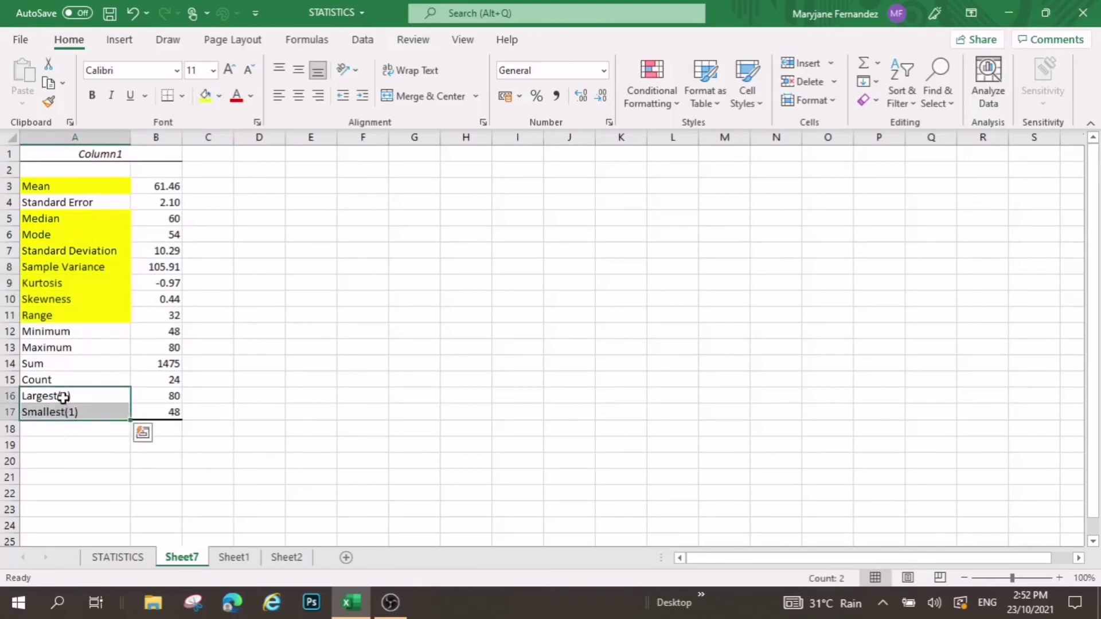
pyautogui.click(205, 97)
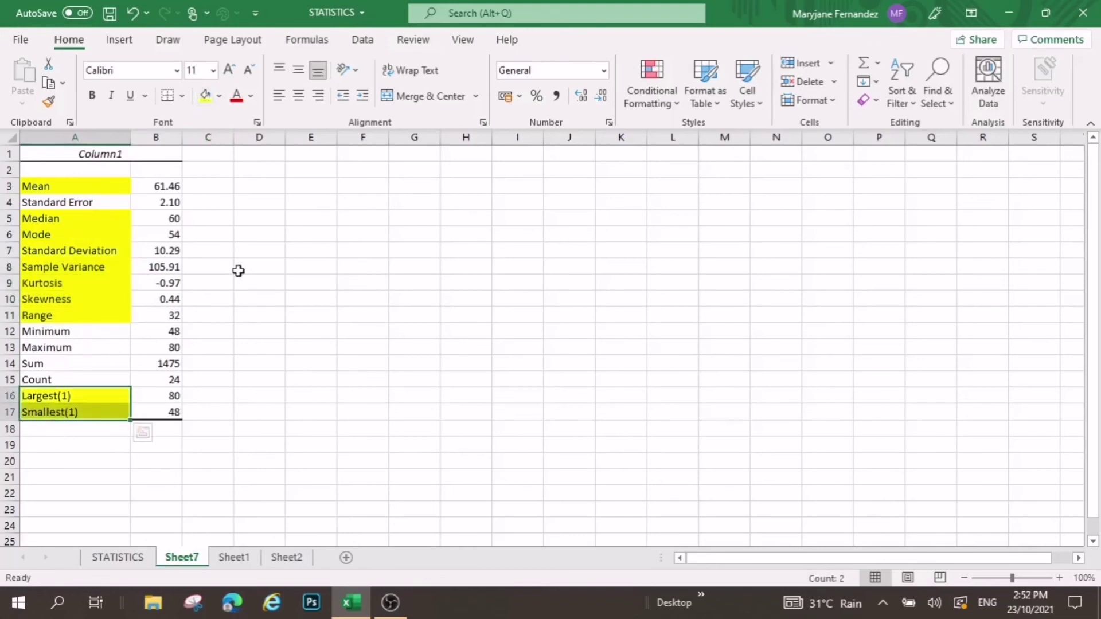
pyautogui.click(253, 319)
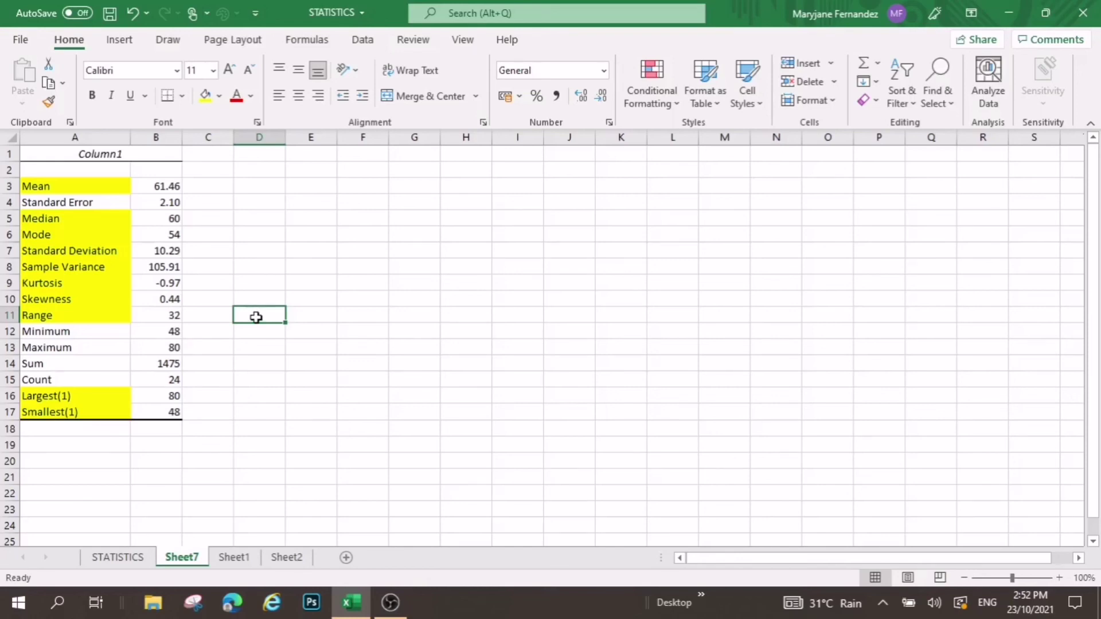
pyautogui.click(399, 607)
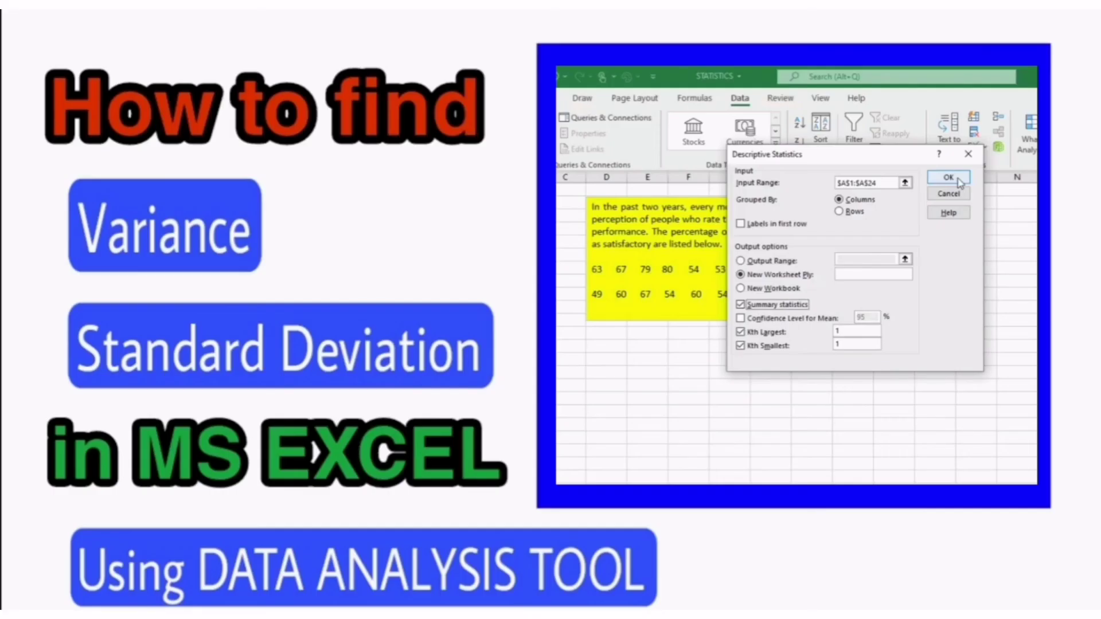